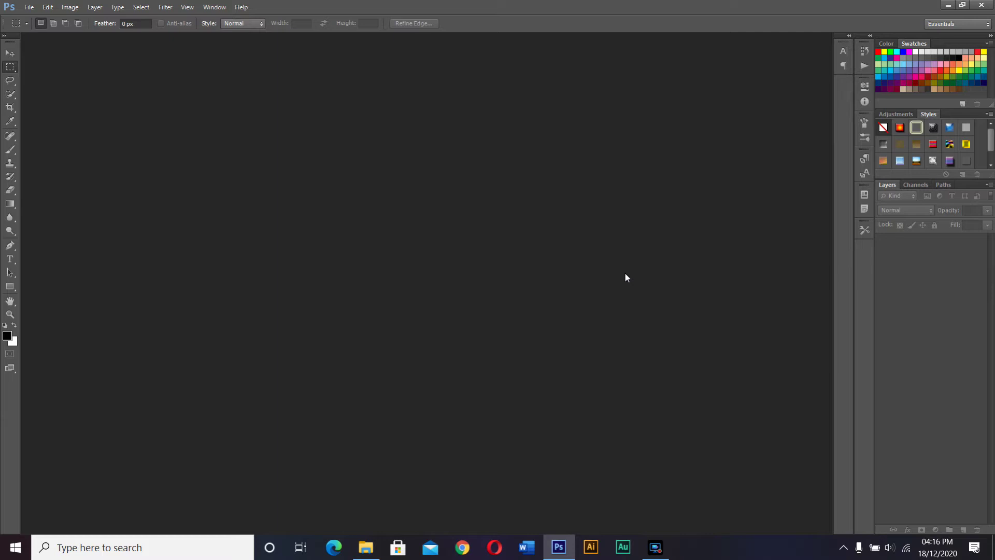
- Open the 'blondes women rain models umbrellas' photo and add an empty layer above it
{"action": "left_click", "coordinate": [29, 8]}
{"action": "left_click", "coordinate": [30, 30]}
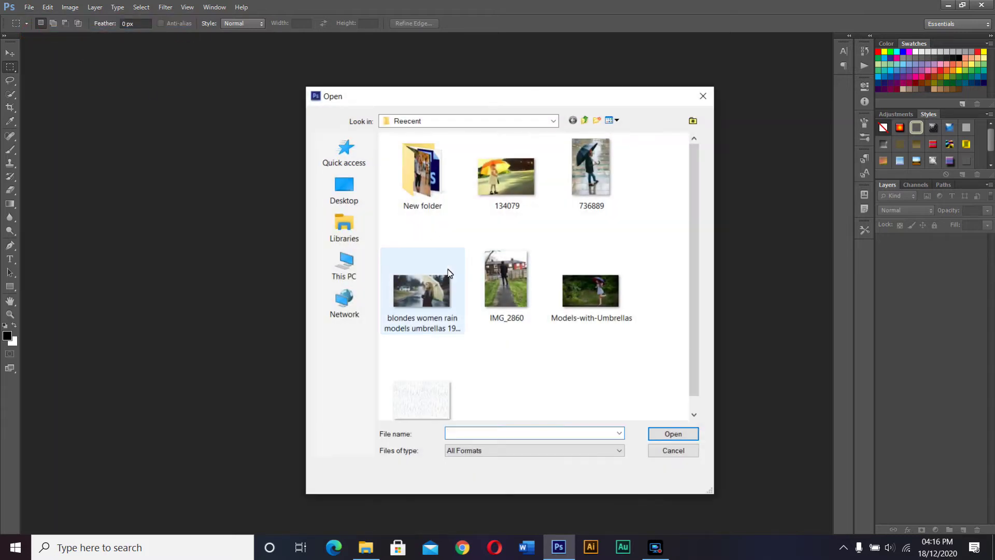
{"action": "double_click", "coordinate": [421, 290]}
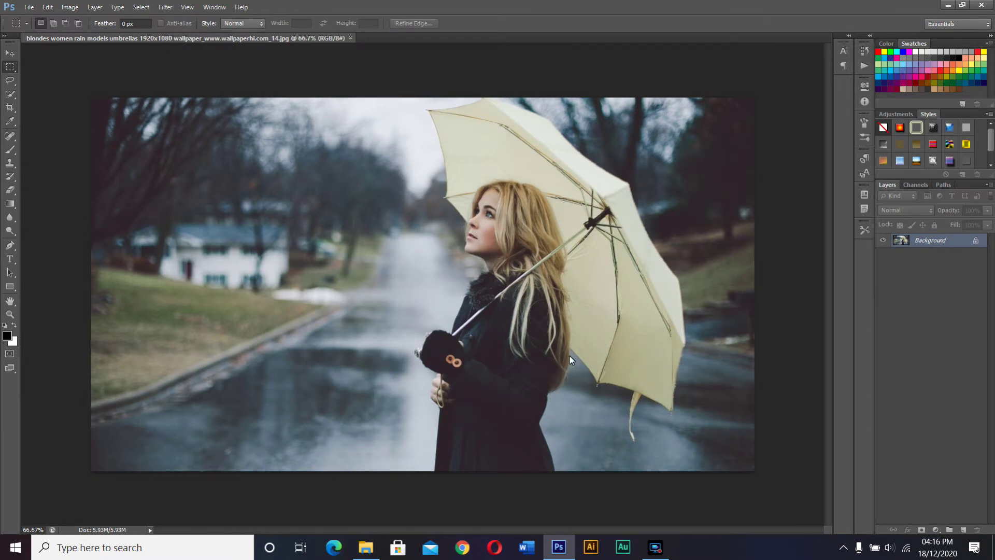
{"action": "left_click", "coordinate": [964, 530]}
- Rename the new empty layer to 'Rain'
{"action": "double_click", "coordinate": [922, 240]}
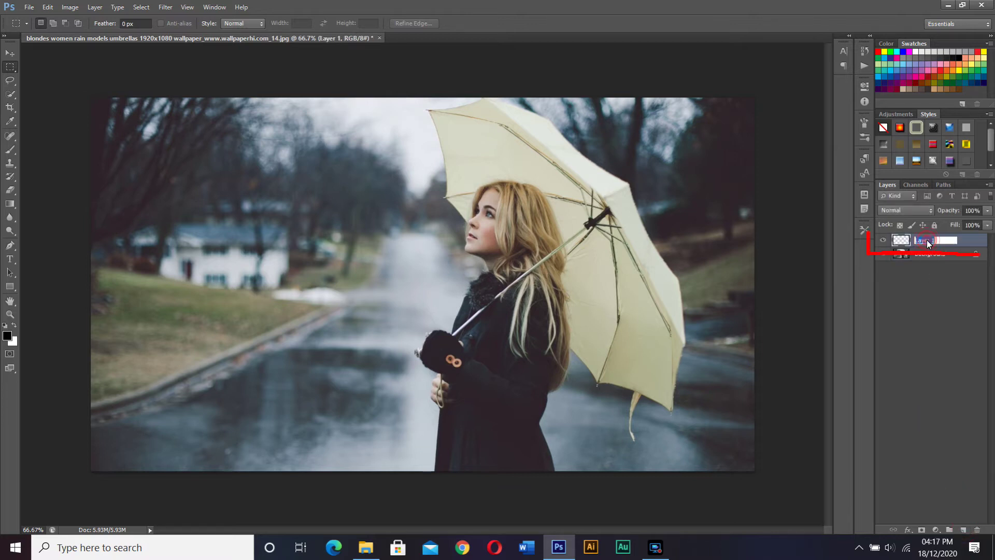
{"action": "type", "text": "Rain"}
{"action": "key", "text": "Return"}
- Fill the Rain layer with black using Edit > Fill
{"action": "left_click", "coordinate": [47, 8]}
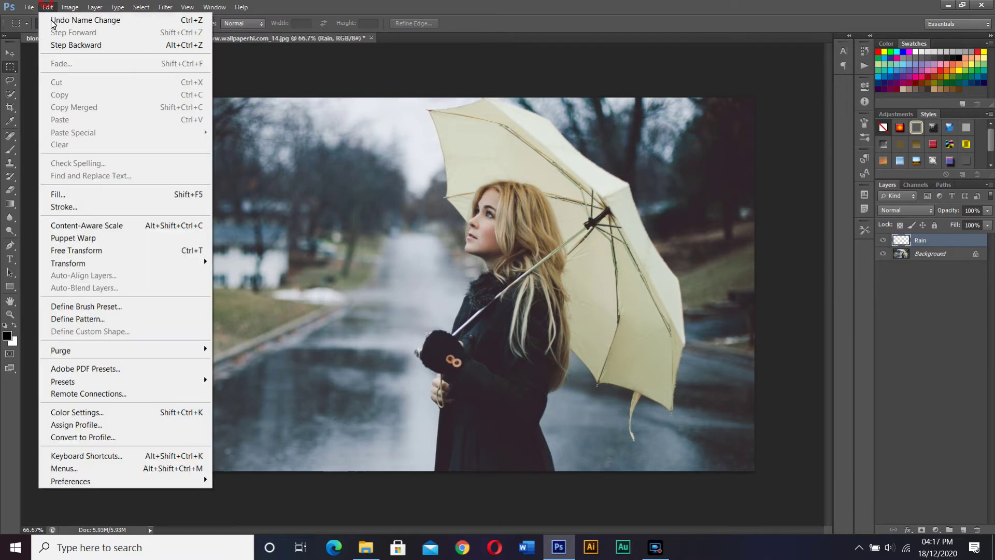
{"action": "left_click", "coordinate": [95, 194]}
{"action": "left_click", "coordinate": [465, 170]}
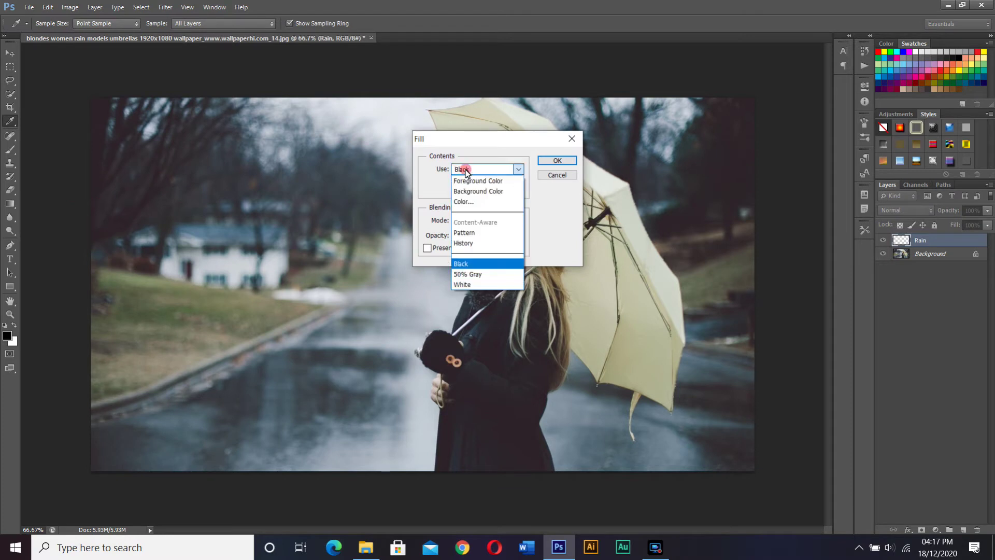
{"action": "left_click", "coordinate": [464, 263]}
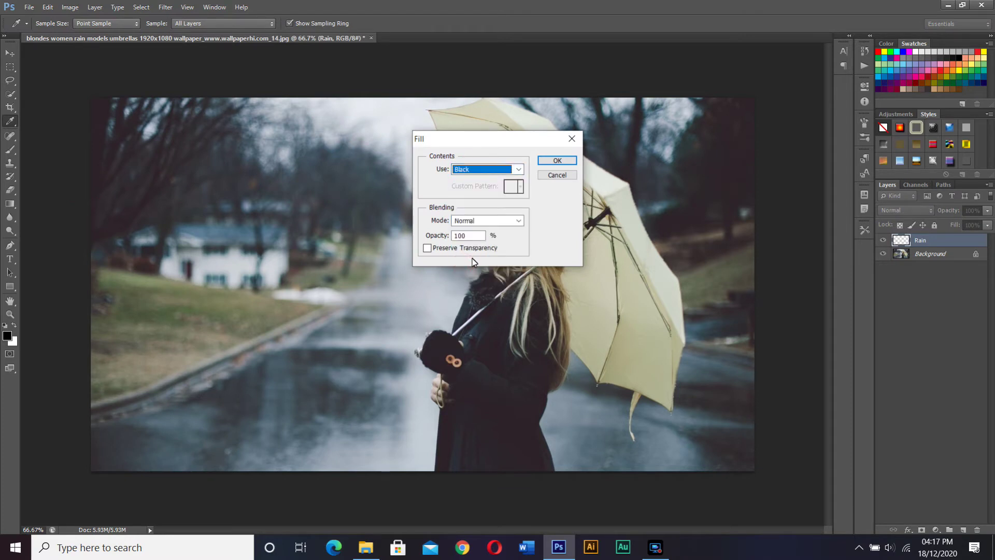
{"action": "left_click", "coordinate": [559, 161]}
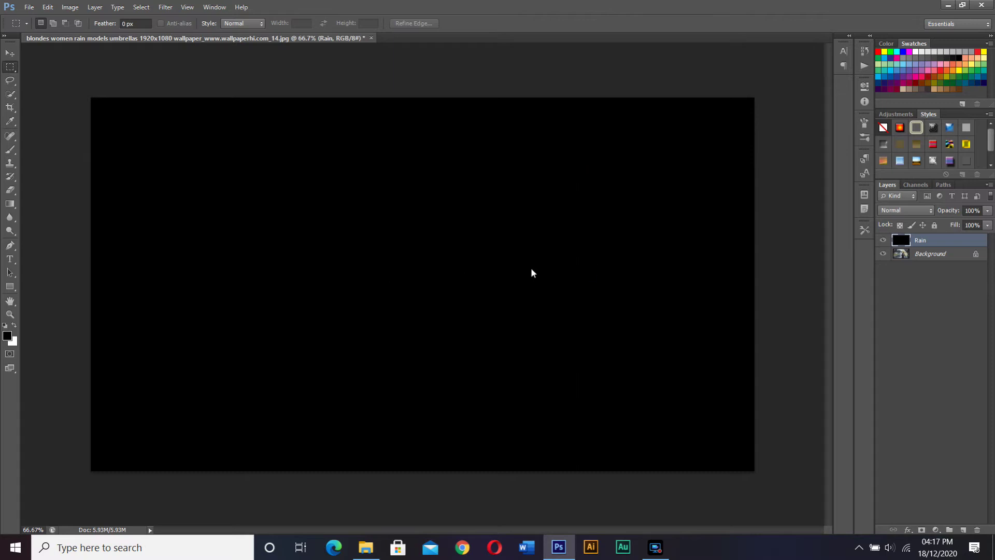
{"action": "left_click", "coordinate": [159, 6]}
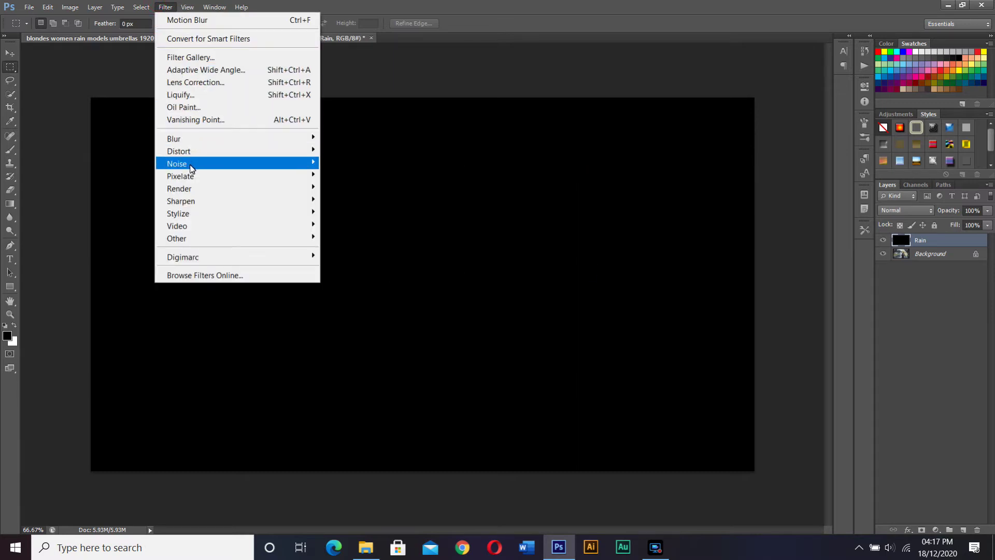
- Apply Add Noise to the Rain layer at 25%, Gaussian, Monochromatic
{"action": "mouse_move", "coordinate": [258, 167]}
{"action": "left_click", "coordinate": [353, 165]}
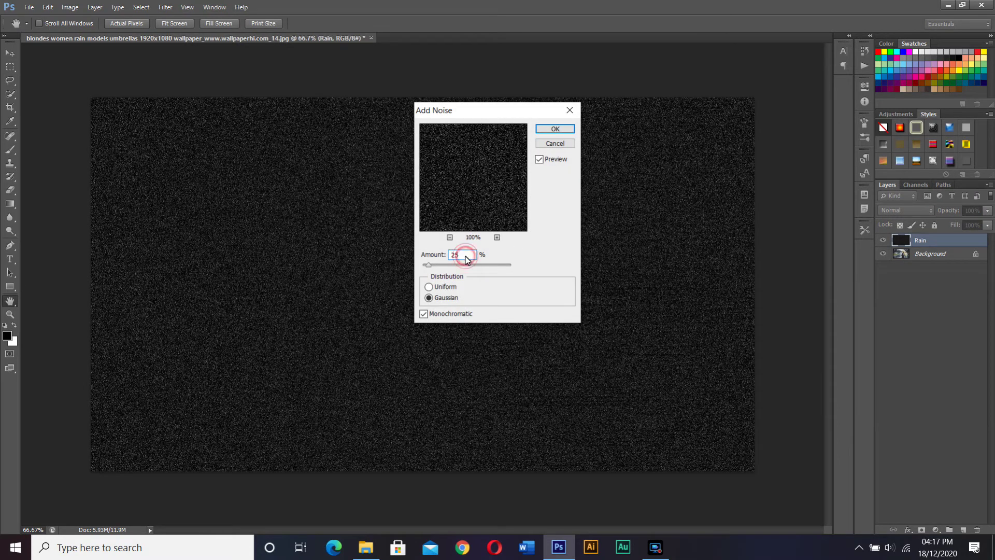
{"action": "double_click", "coordinate": [464, 256]}
{"action": "left_click", "coordinate": [555, 129]}
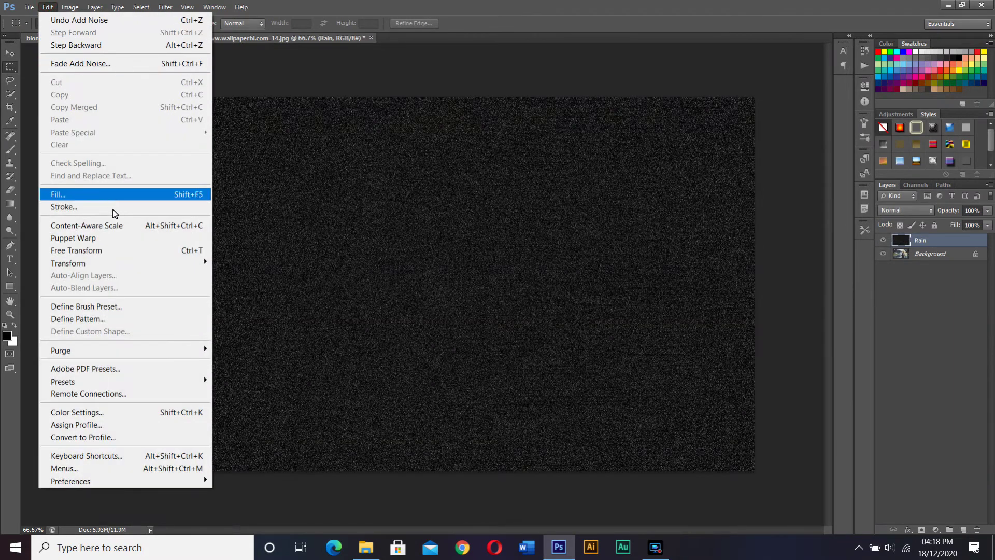
- Scale the Rain layer proportionally to 400% width and height and commit it
{"action": "mouse_move", "coordinate": [158, 267]}
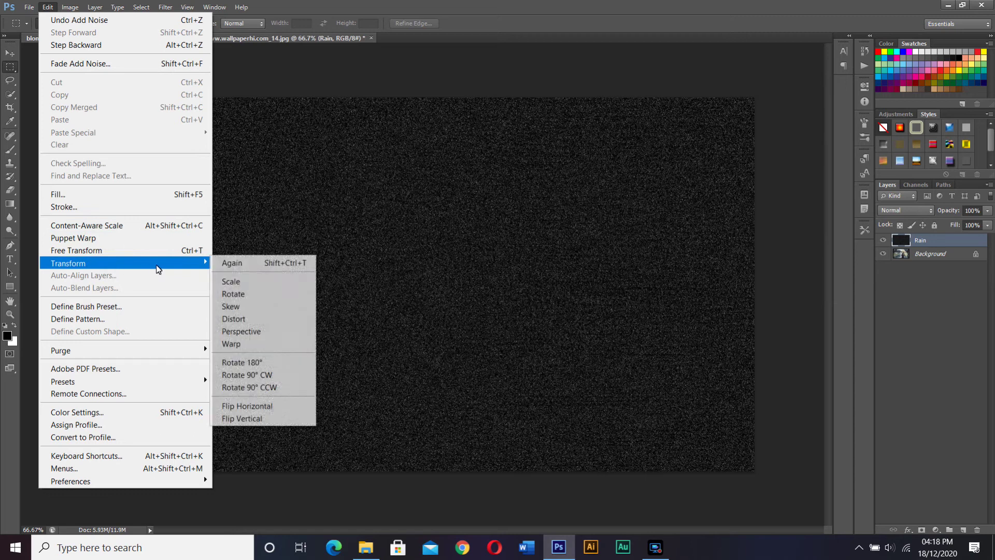
{"action": "left_click", "coordinate": [231, 282]}
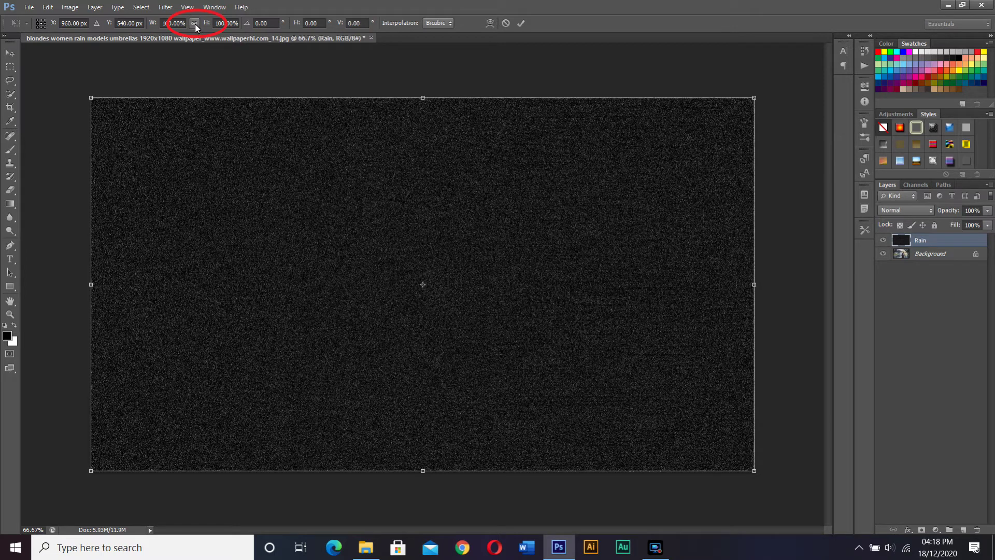
{"action": "left_click", "coordinate": [195, 24]}
{"action": "left_click", "coordinate": [172, 23]}
{"action": "type", "text": "400"}
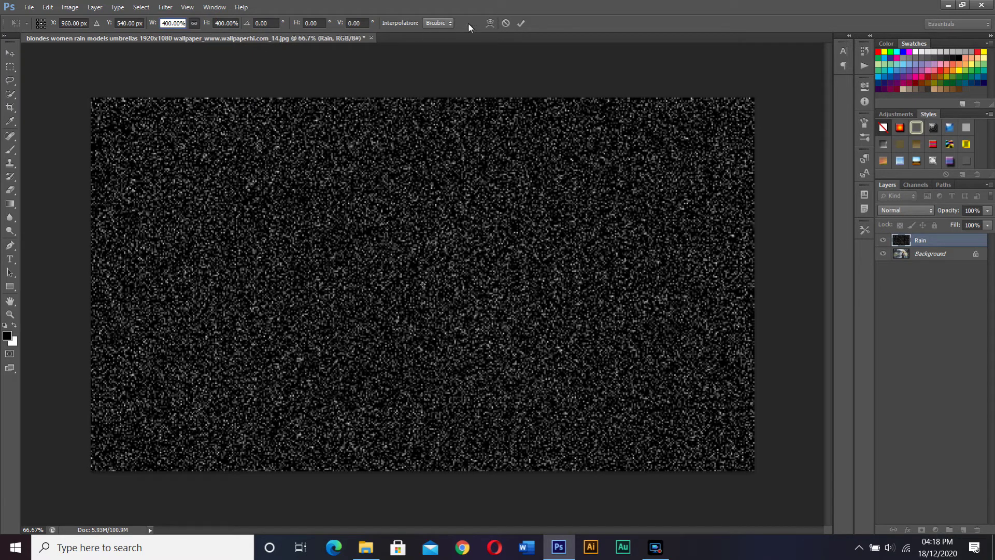
{"action": "left_click", "coordinate": [521, 24]}
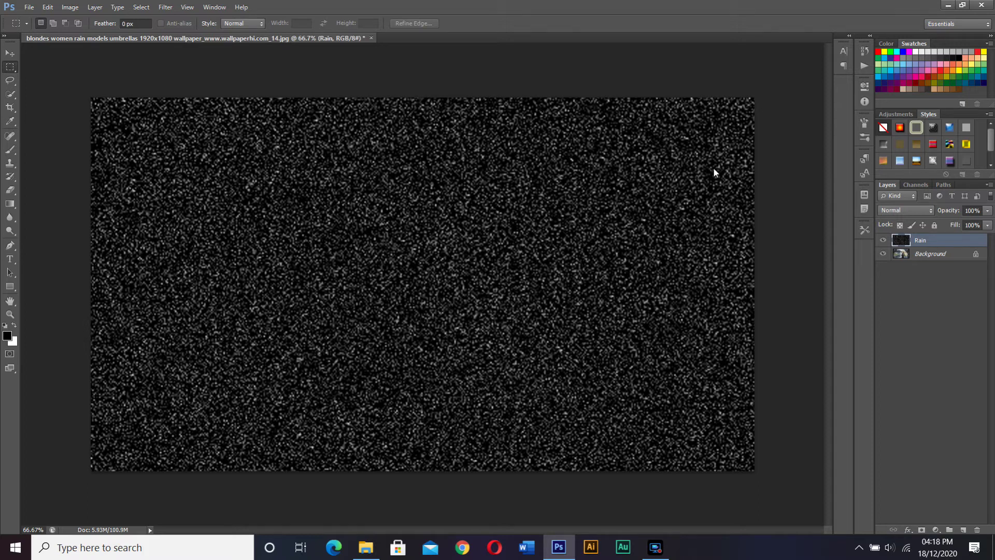
- Switch the Rain layer's blend mode to Screen
{"action": "left_click", "coordinate": [913, 212]}
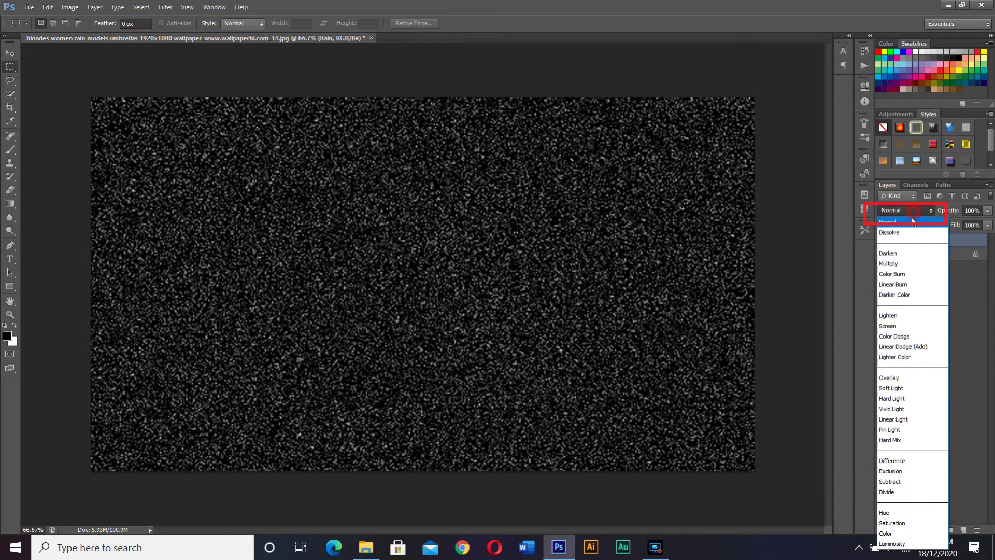
{"action": "left_click", "coordinate": [898, 326]}
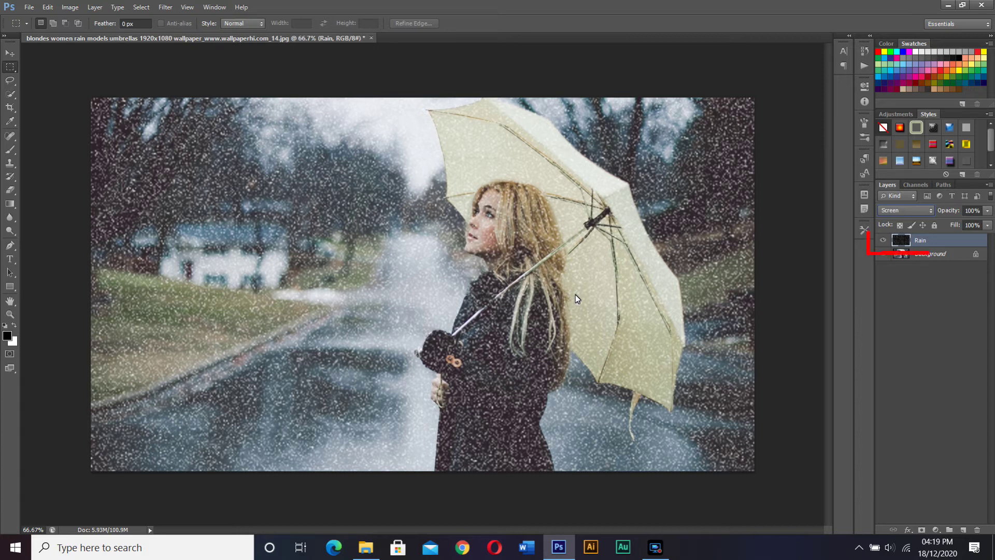
- Convert the Rain layer to a Smart Object from its context menu
{"action": "right_click", "coordinate": [932, 239]}
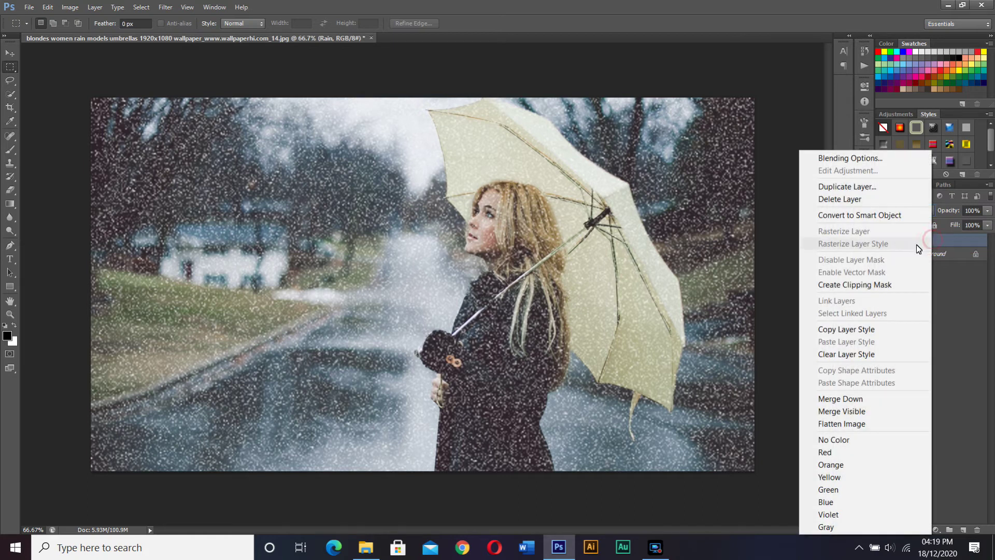
{"action": "left_click", "coordinate": [871, 216]}
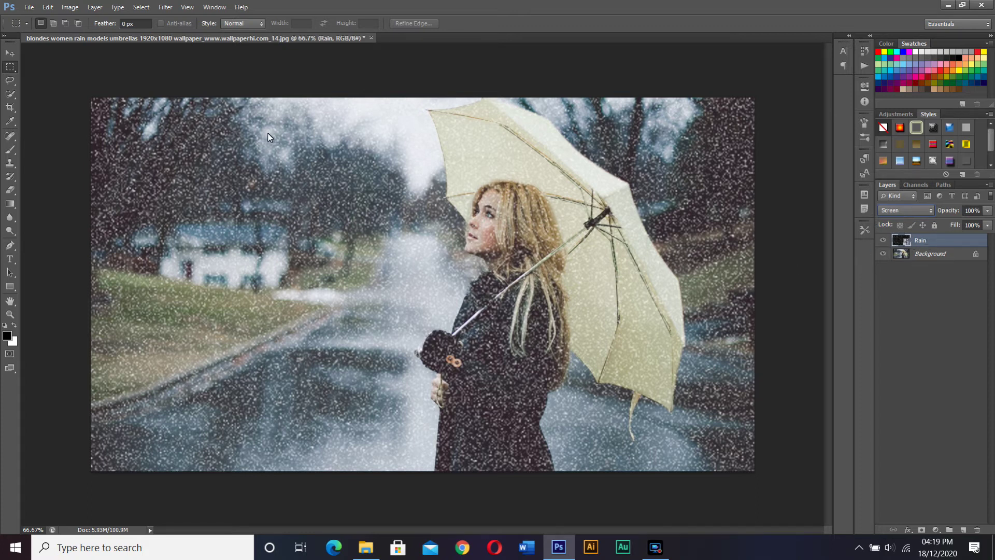
{"action": "left_click", "coordinate": [169, 8]}
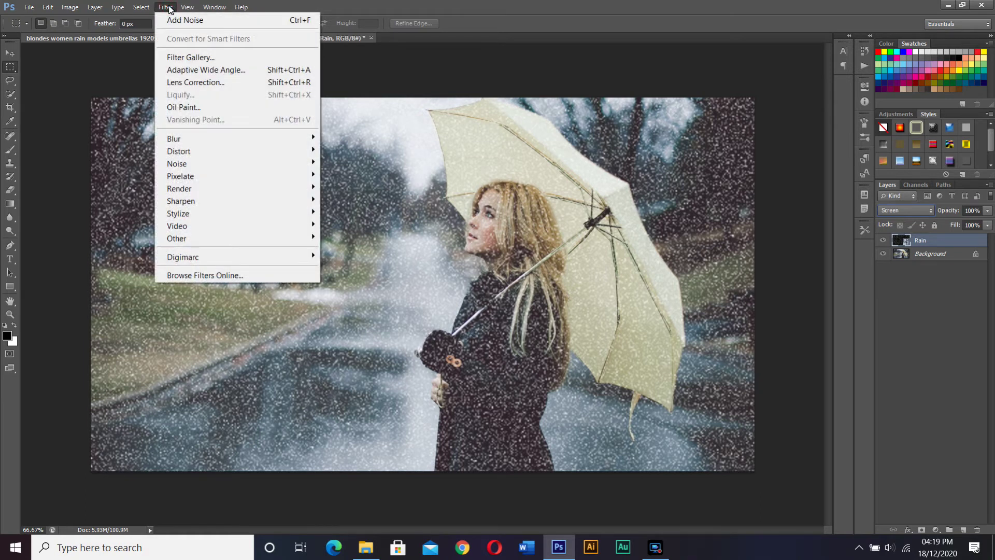
- Apply a Motion Blur smart filter to Rain at -48° angle and 75-pixel distance
{"action": "mouse_move", "coordinate": [257, 139]}
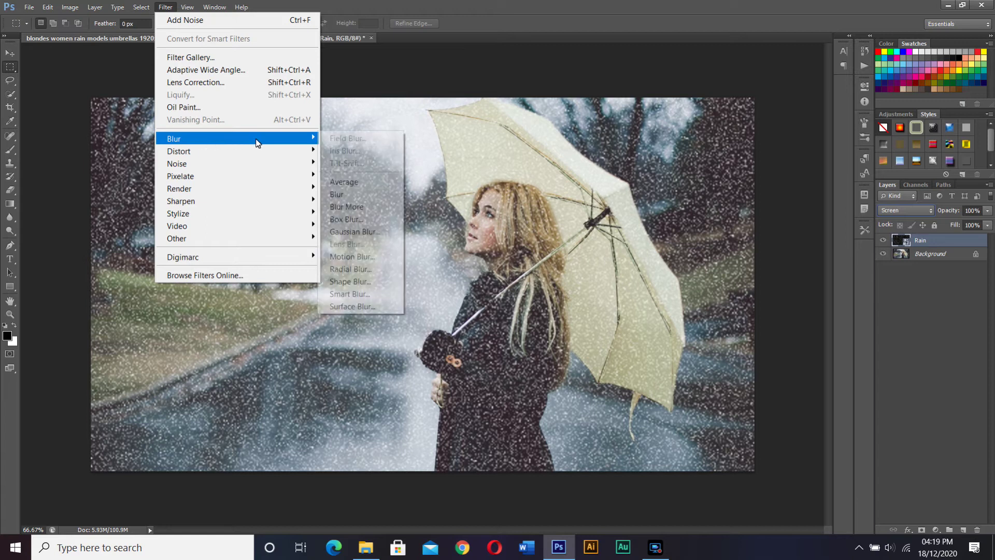
{"action": "left_click", "coordinate": [357, 257]}
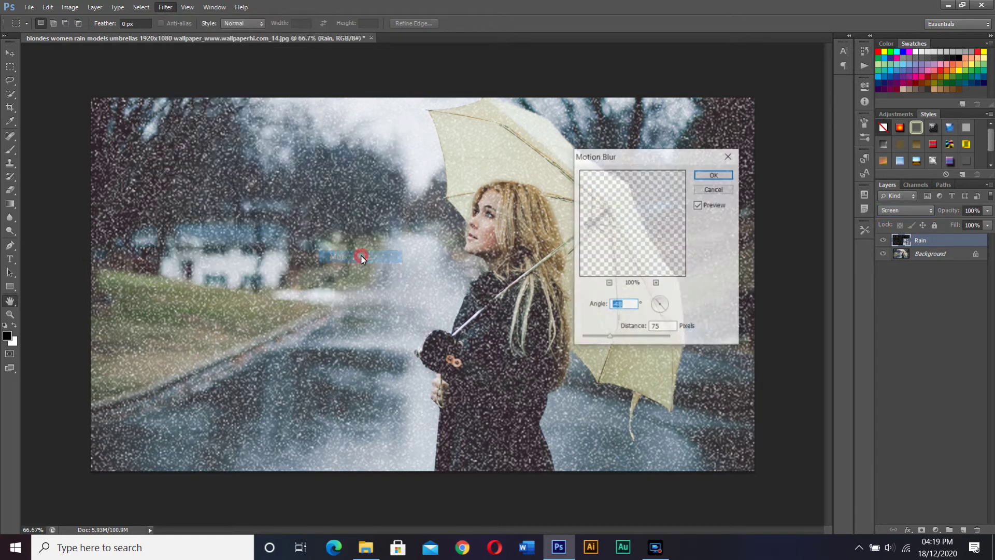
{"action": "left_click_drag", "start_coordinate": [628, 306], "coordinate": [603, 305]}
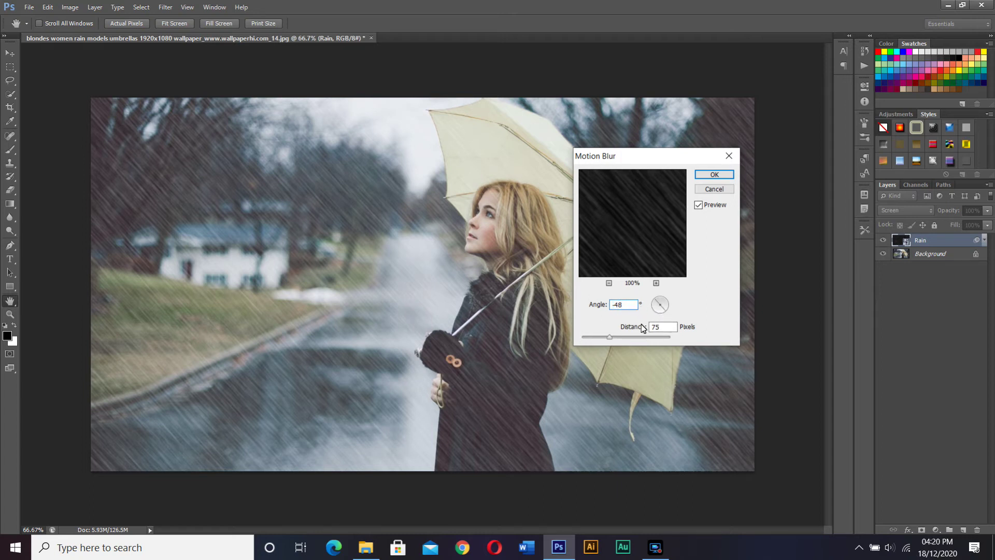
{"action": "left_click", "coordinate": [663, 330]}
{"action": "double_click", "coordinate": [663, 330]}
{"action": "left_click", "coordinate": [725, 176]}
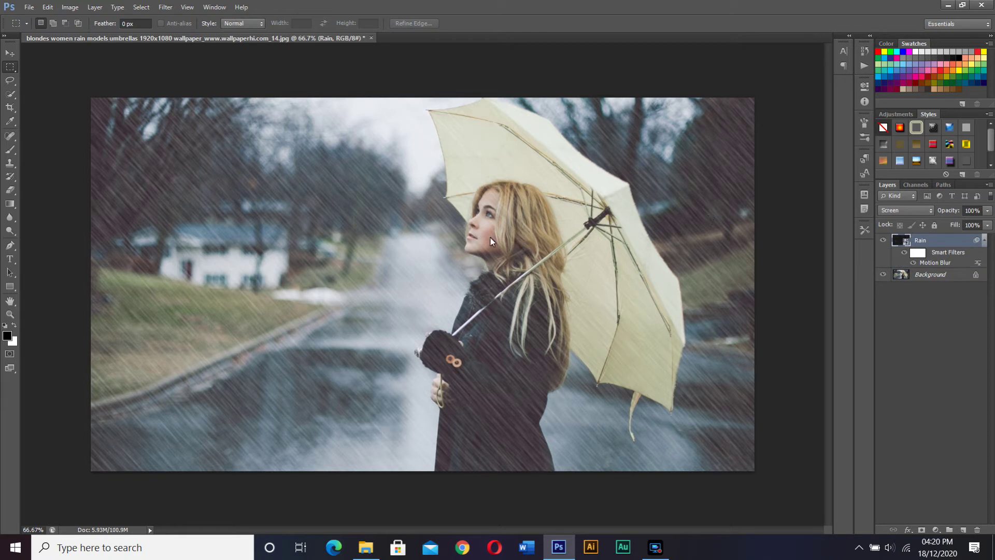
{"action": "left_click", "coordinate": [936, 531]}
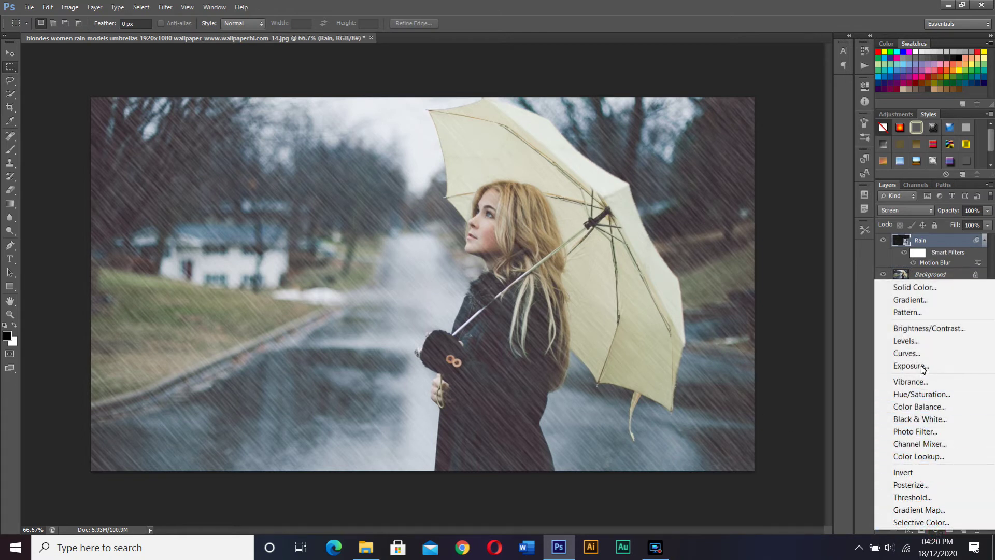
- Add a Levels adjustment clipped to Rain with input levels 36, 1.70 and 245
{"action": "left_click", "coordinate": [924, 342]}
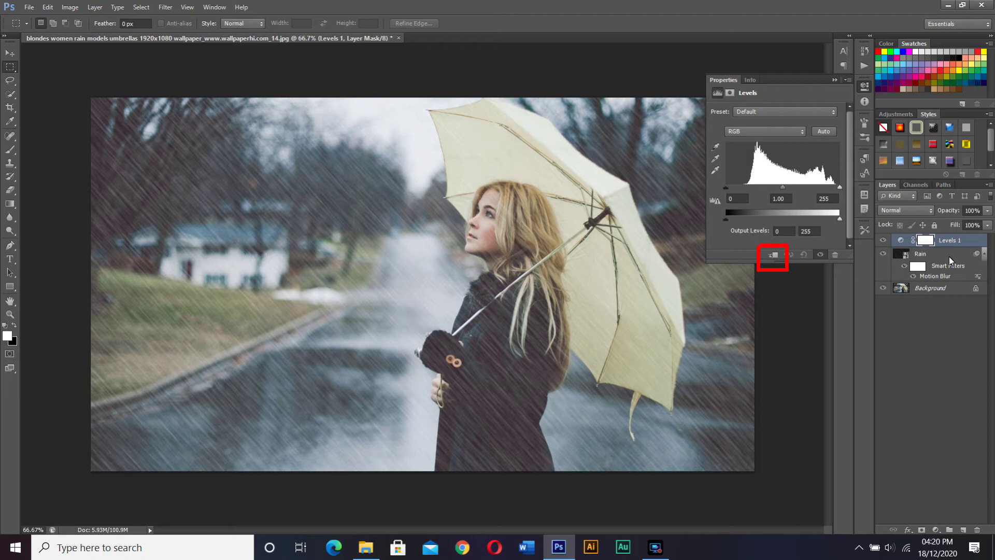
{"action": "left_click", "coordinate": [774, 259]}
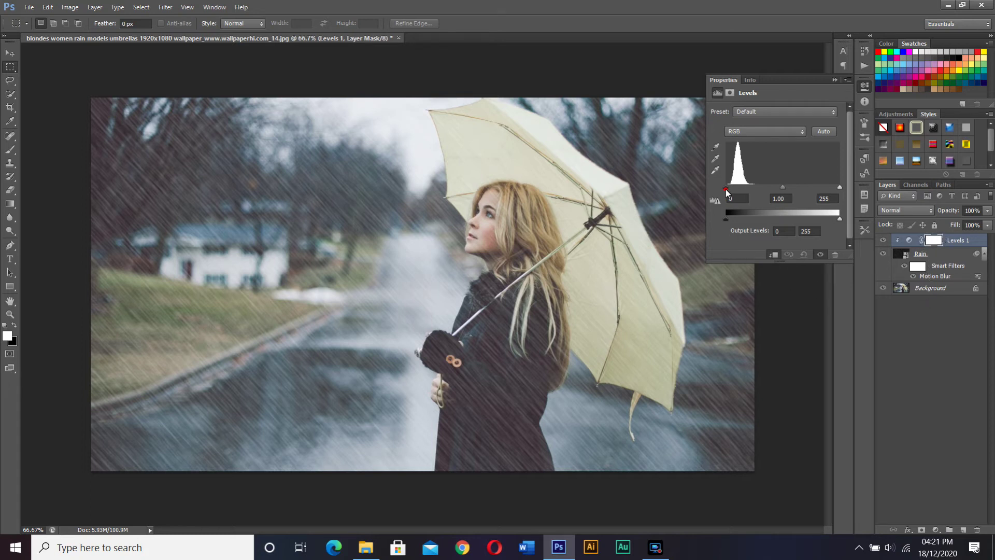
{"action": "left_click_drag", "start_coordinate": [725, 187], "coordinate": [771, 188]}
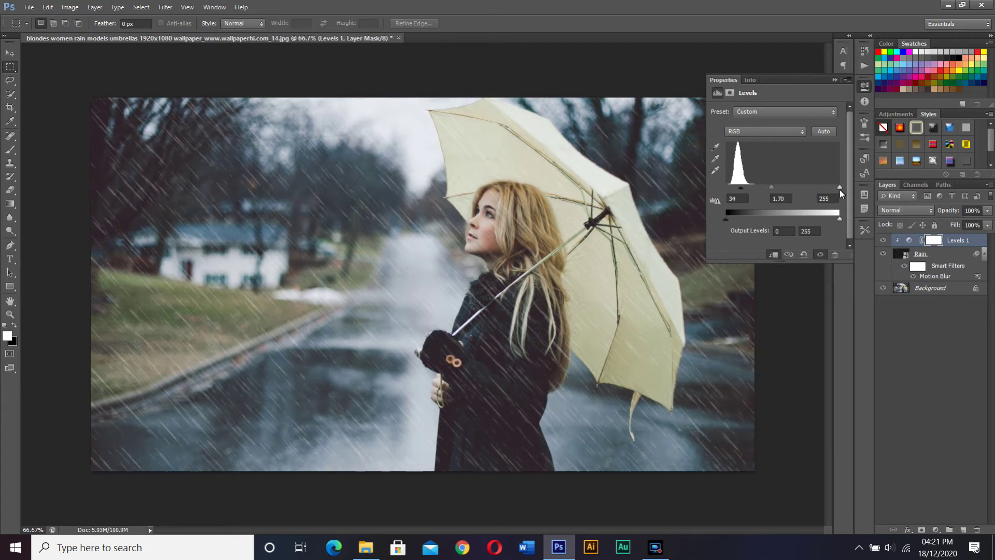
{"action": "left_click_drag", "start_coordinate": [839, 187], "coordinate": [835, 188]}
{"action": "left_click", "coordinate": [835, 80]}
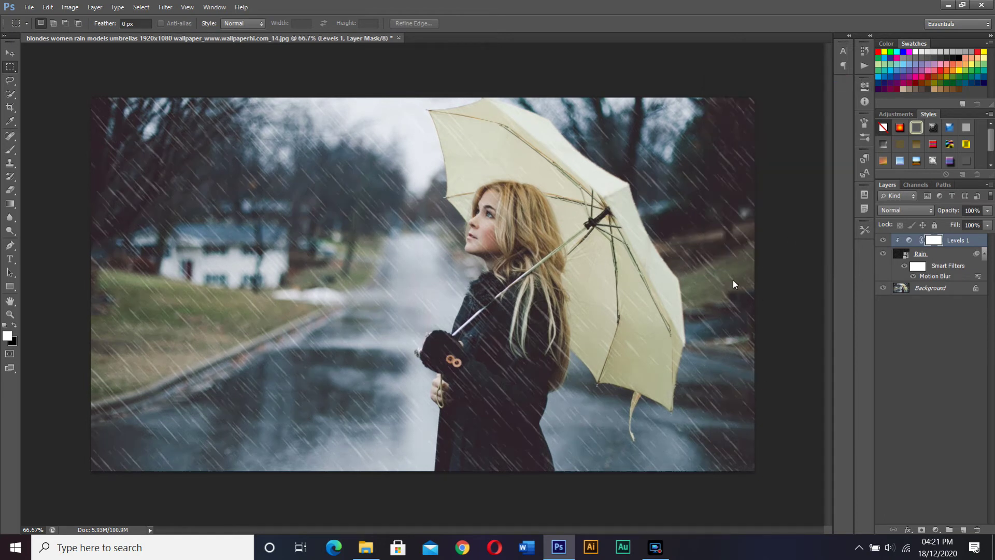
{"action": "double_click", "coordinate": [939, 276]}
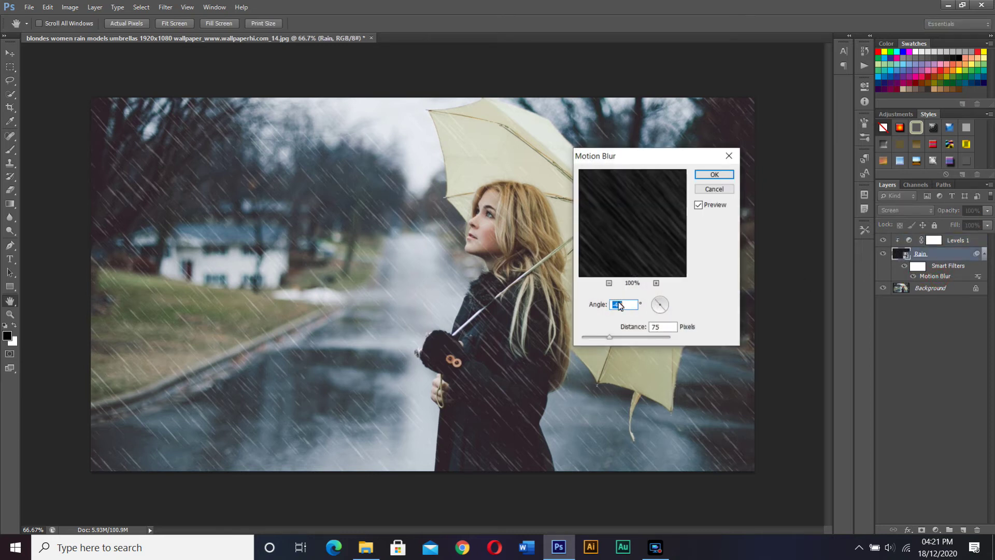
- Change the Motion Blur distance to 80 pixels and reapply it
{"action": "left_click_drag", "start_coordinate": [671, 328], "coordinate": [636, 326]}
{"action": "type", "text": "80"}
{"action": "left_click", "coordinate": [724, 181]}
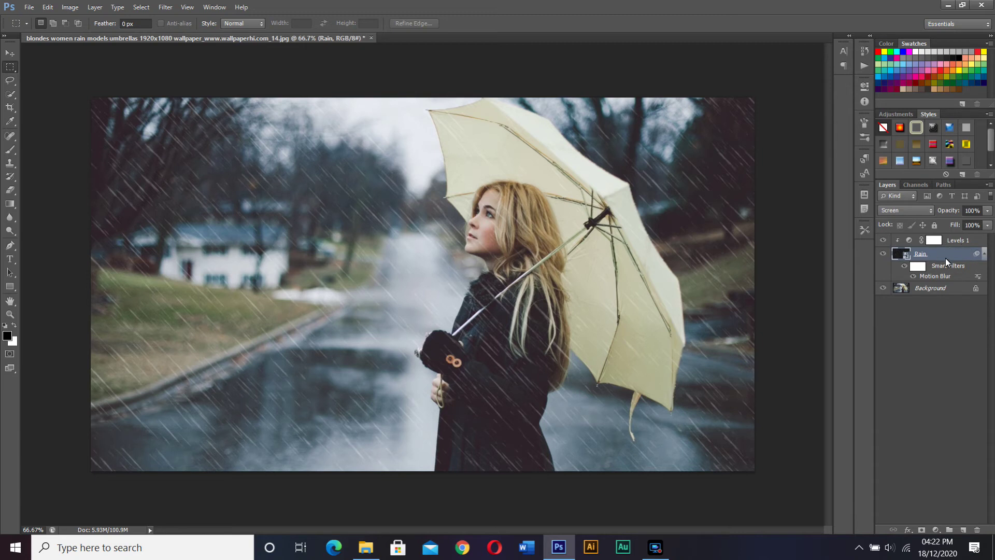
- Merge Levels 1 into the Rain layer, set the result to Screen, and name it rain
{"action": "key", "text": "ctrl"}
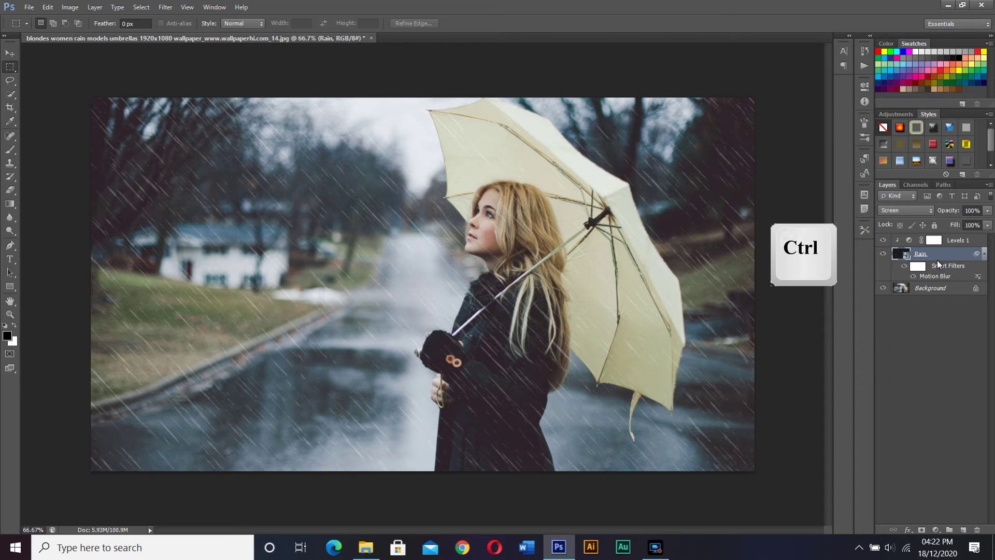
{"action": "left_click", "coordinate": [956, 241], "text": "ctrl"}
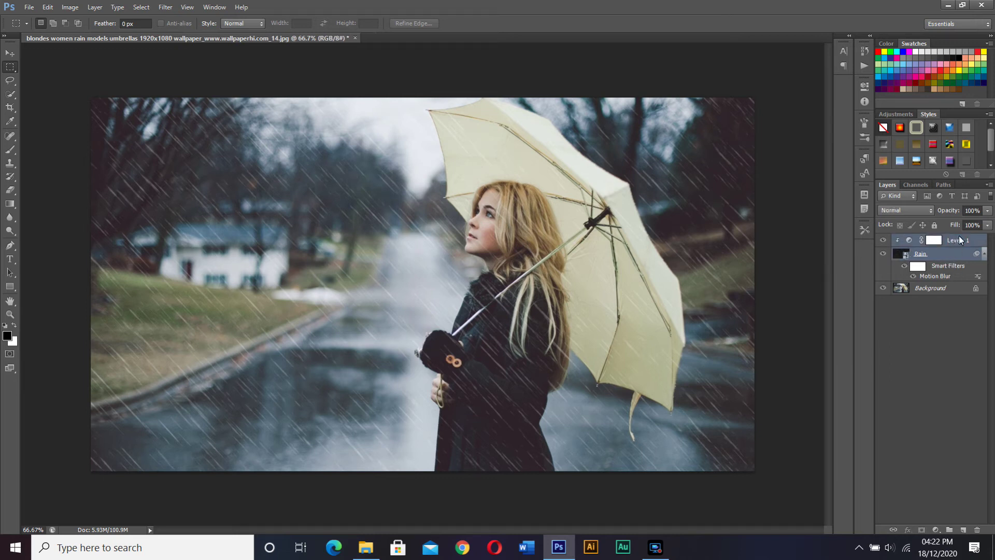
{"action": "key", "text": "ctrl+e"}
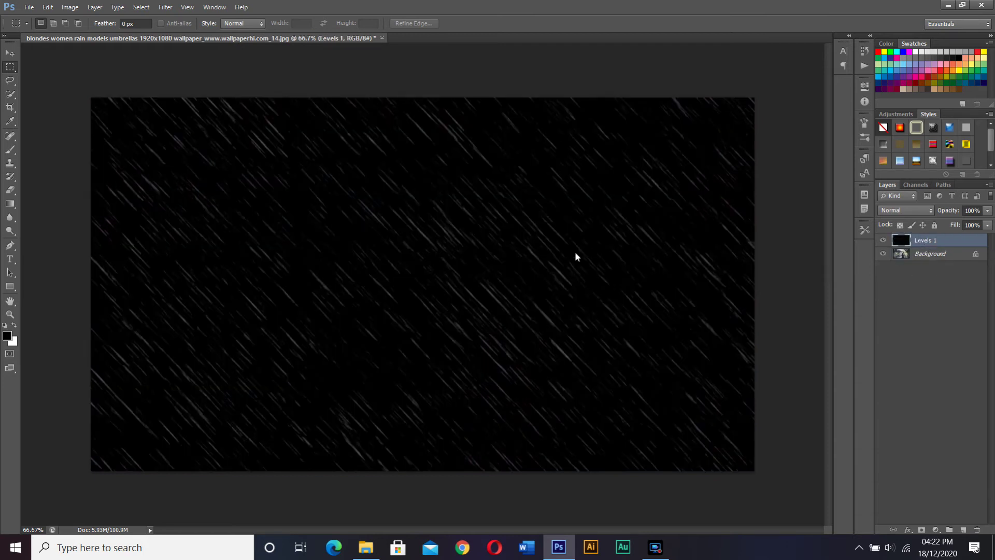
{"action": "left_click", "coordinate": [911, 210]}
{"action": "left_click", "coordinate": [894, 326]}
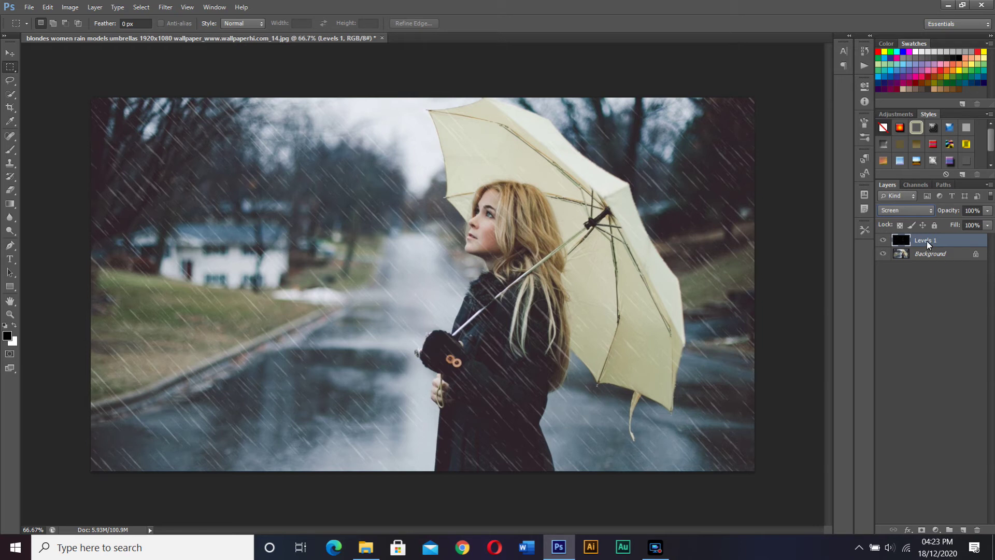
{"action": "left_click", "coordinate": [927, 241]}
{"action": "key", "text": "Return"}
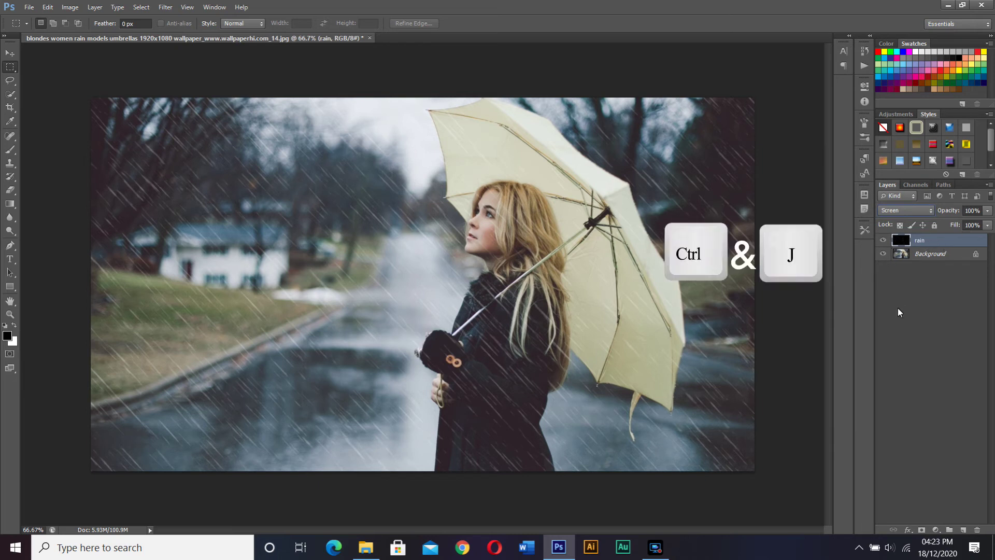
- Duplicate rain as rain 2 and scale it to about 100.73% width, 104.44% height
{"action": "key", "text": "ctrl+j"}
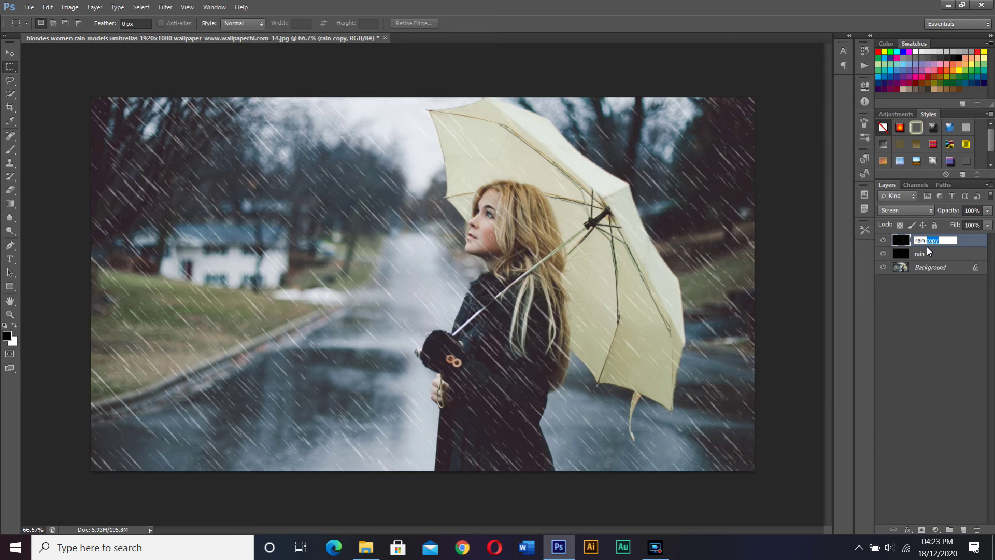
{"action": "key", "text": "Return"}
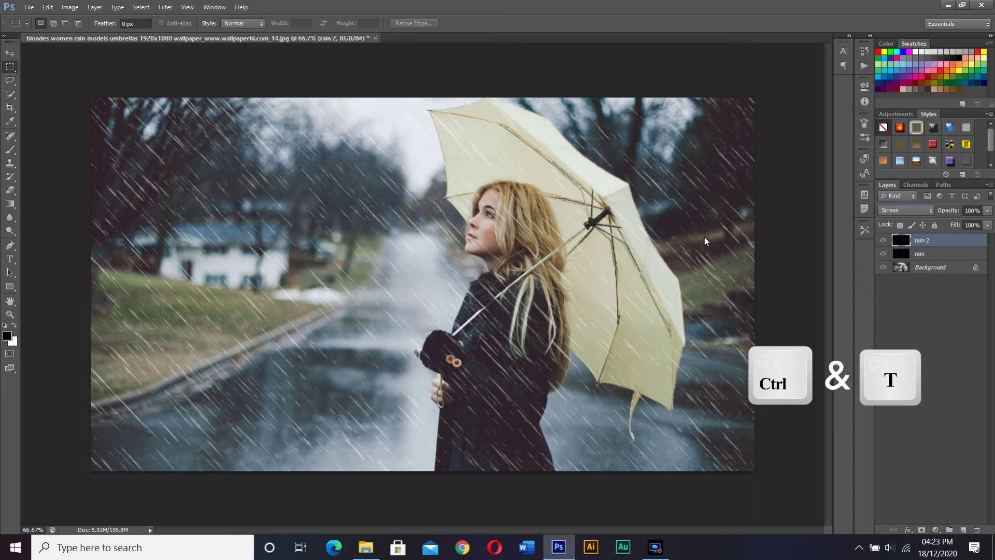
{"action": "key", "text": "ctrl+t"}
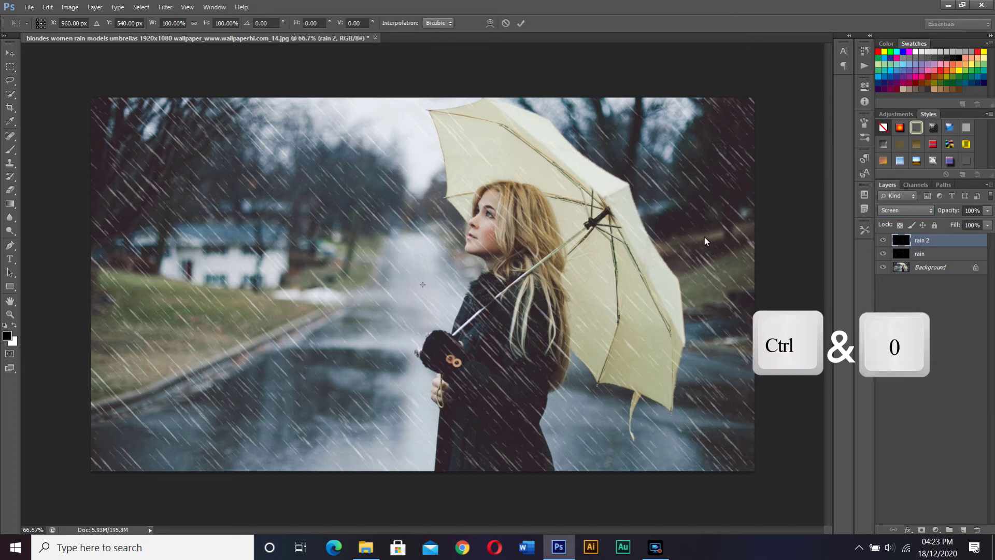
{"action": "key", "text": "ctrl+0"}
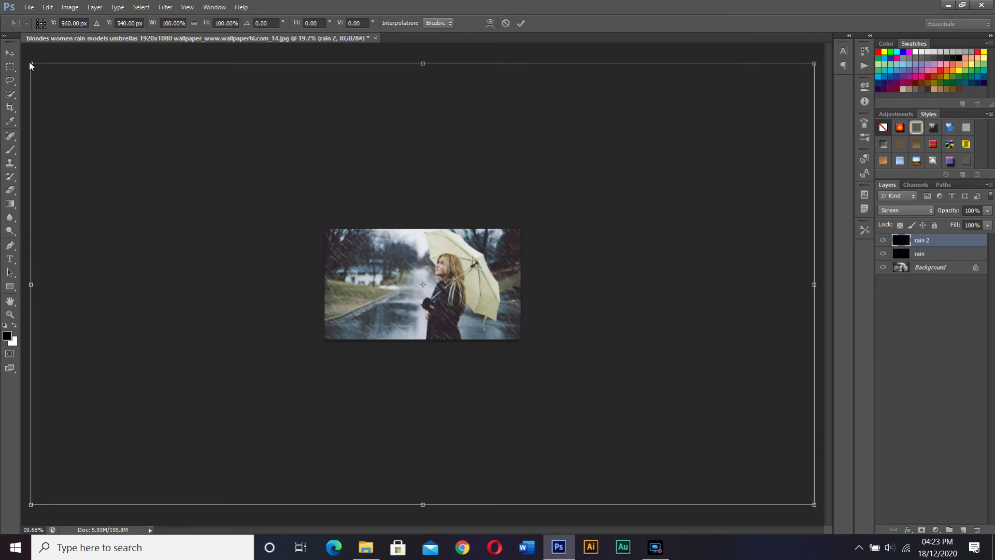
{"action": "left_click_drag", "start_coordinate": [29, 61], "coordinate": [23, 51]}
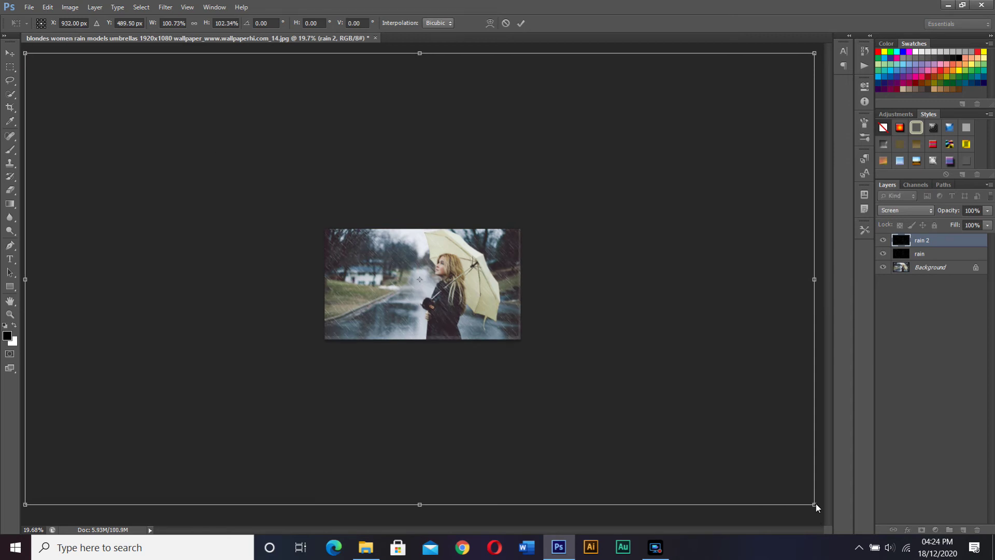
{"action": "left_click_drag", "start_coordinate": [816, 507], "coordinate": [817, 515]}
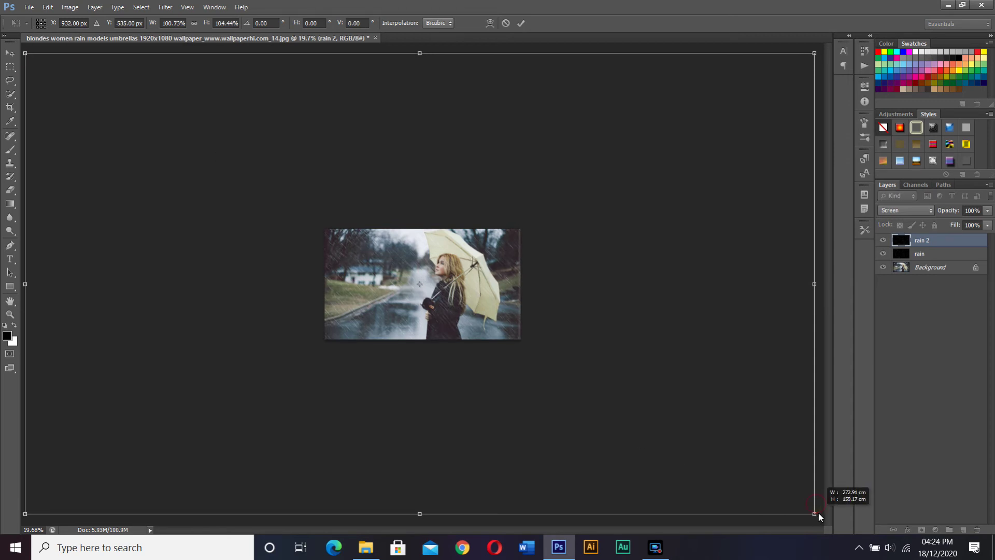
{"action": "left_click", "coordinate": [523, 26]}
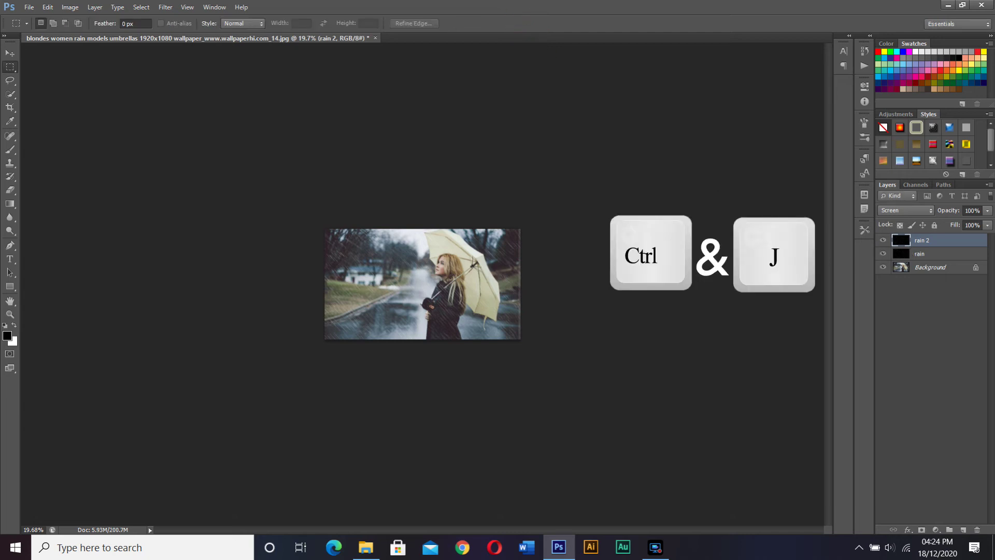
- Duplicate rain 2 as rain 3, scaled to about 102.62% width and 103.59% height, then fit on screen
{"action": "key", "text": "ctrl+j"}
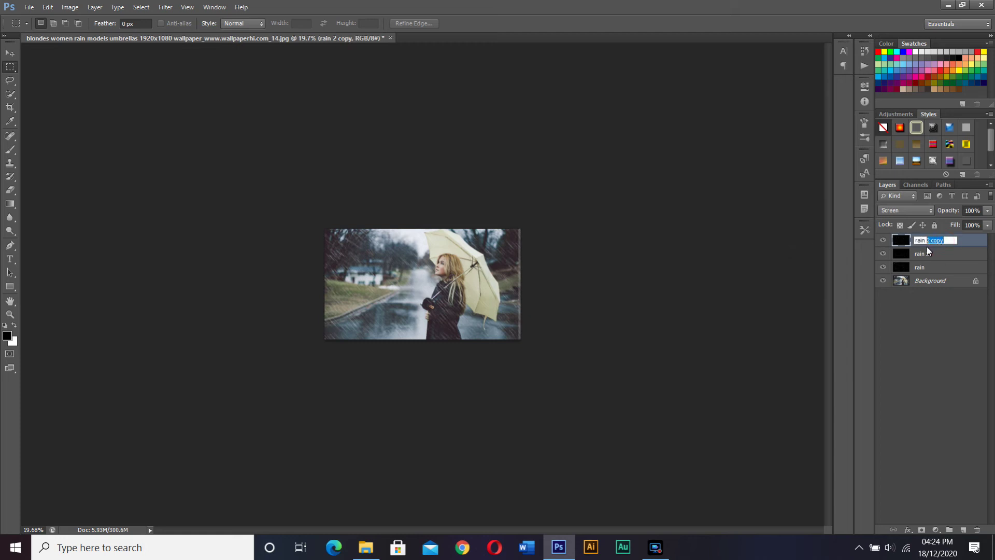
{"action": "key", "text": "Return"}
{"action": "key", "text": "ctrl+t"}
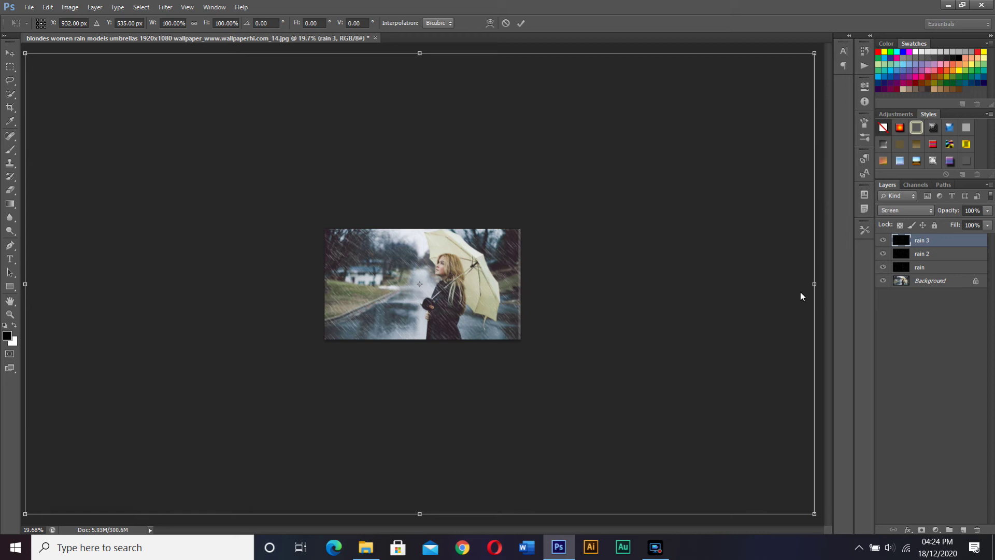
{"action": "left_click_drag", "start_coordinate": [814, 53], "coordinate": [828, 36]}
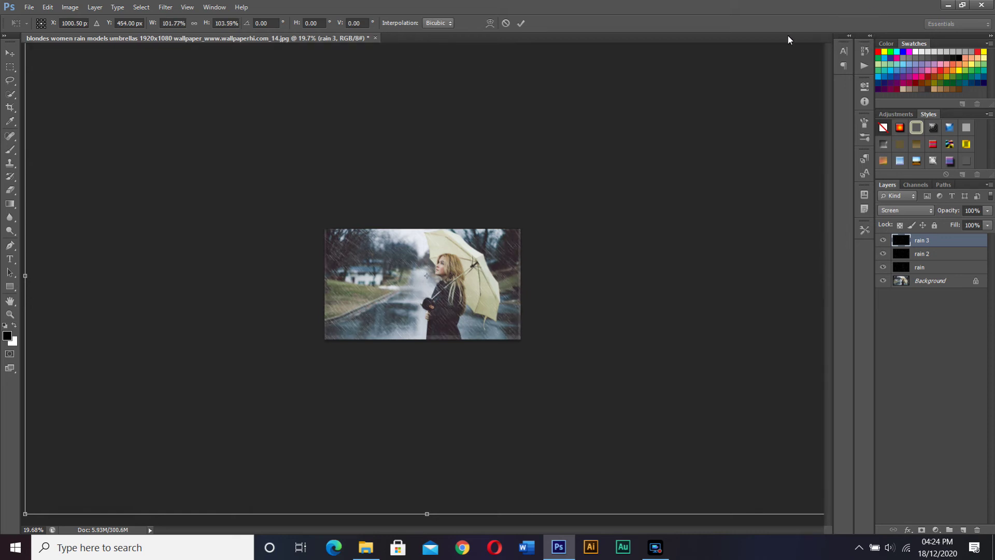
{"action": "left_click_drag", "start_coordinate": [25, 50], "coordinate": [18, 52]}
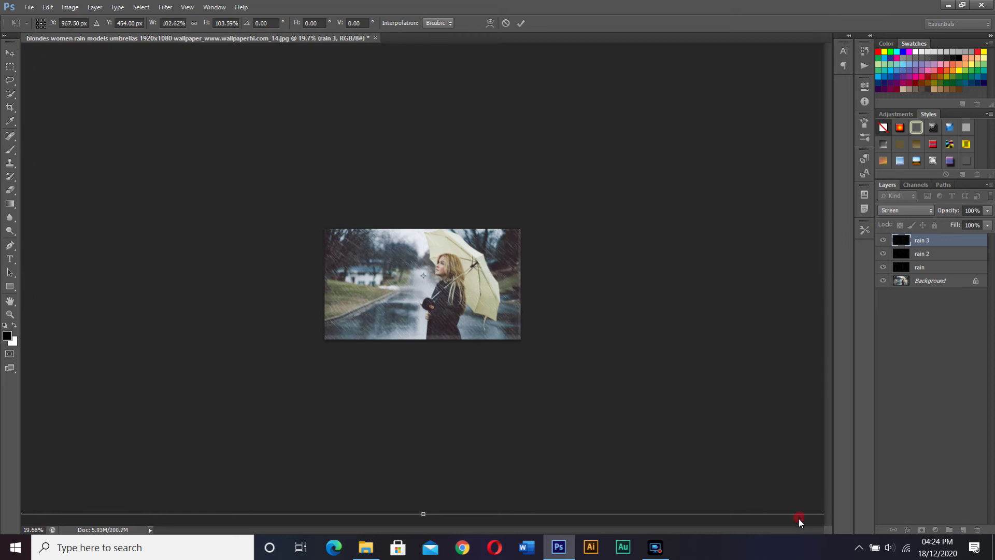
{"action": "left_click_drag", "start_coordinate": [798, 518], "coordinate": [800, 524]}
{"action": "left_click", "coordinate": [522, 24]}
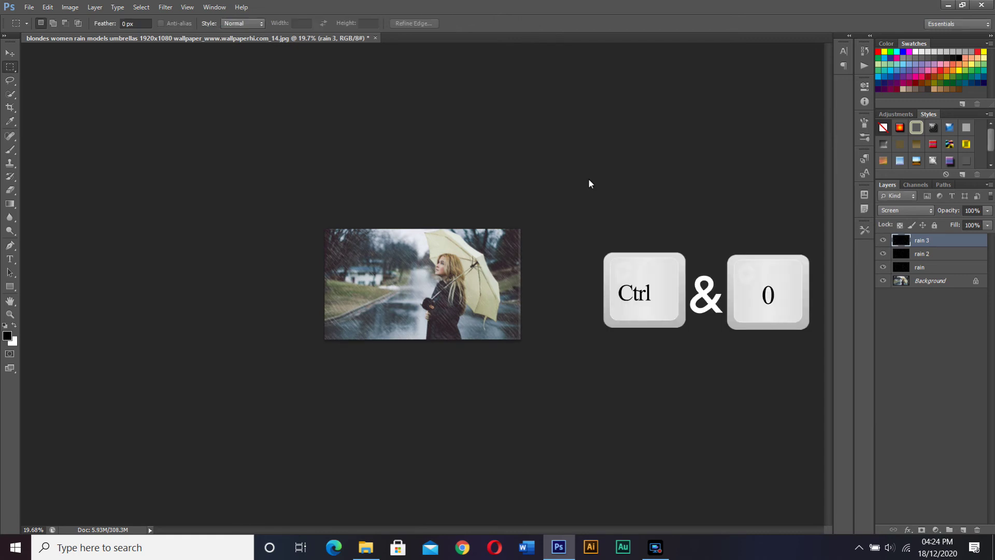
{"action": "key", "text": "ctrl+0"}
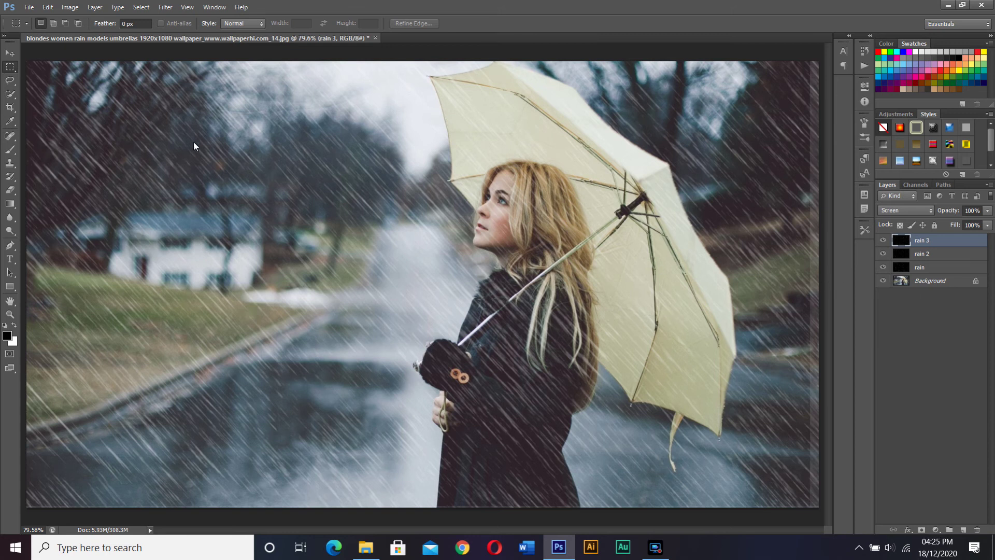
- Show the Timeline panel and duplicate the frame twice for three animation frames
{"action": "left_click", "coordinate": [214, 7]}
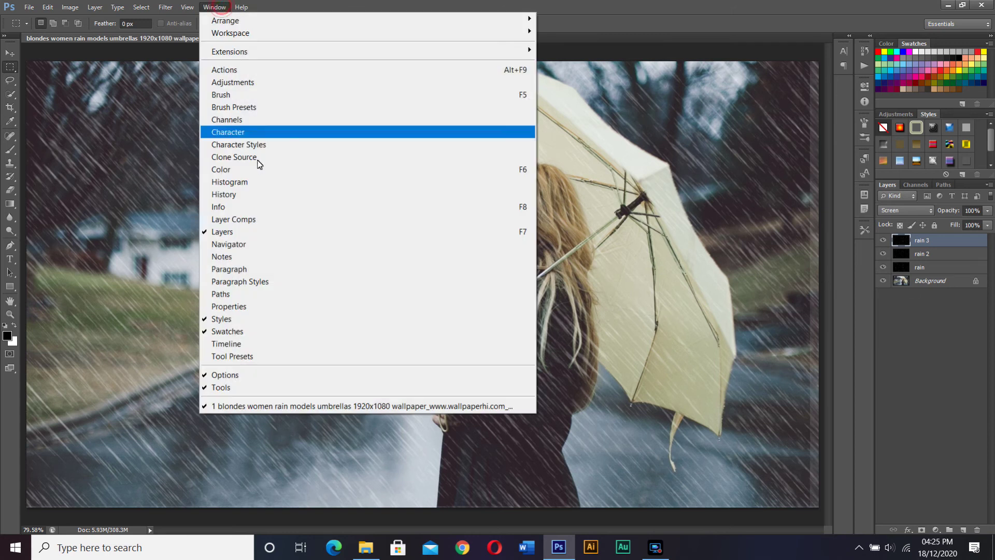
{"action": "left_click", "coordinate": [268, 343]}
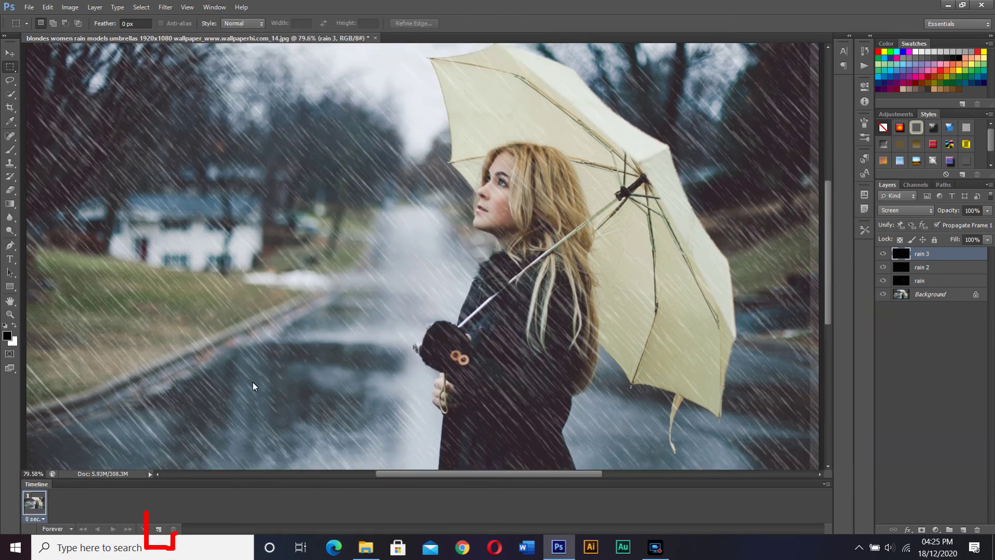
{"action": "left_click", "coordinate": [159, 529]}
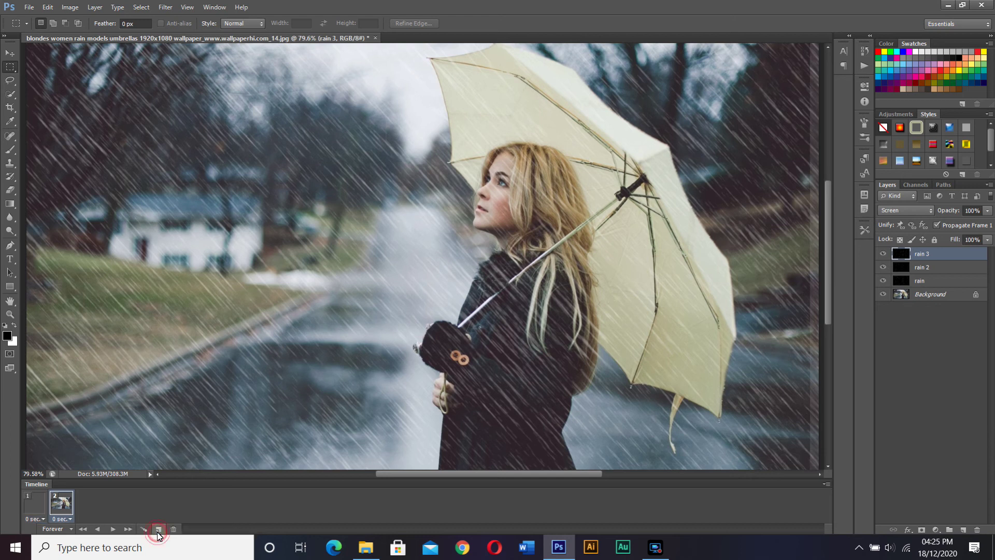
{"action": "left_click", "coordinate": [159, 529]}
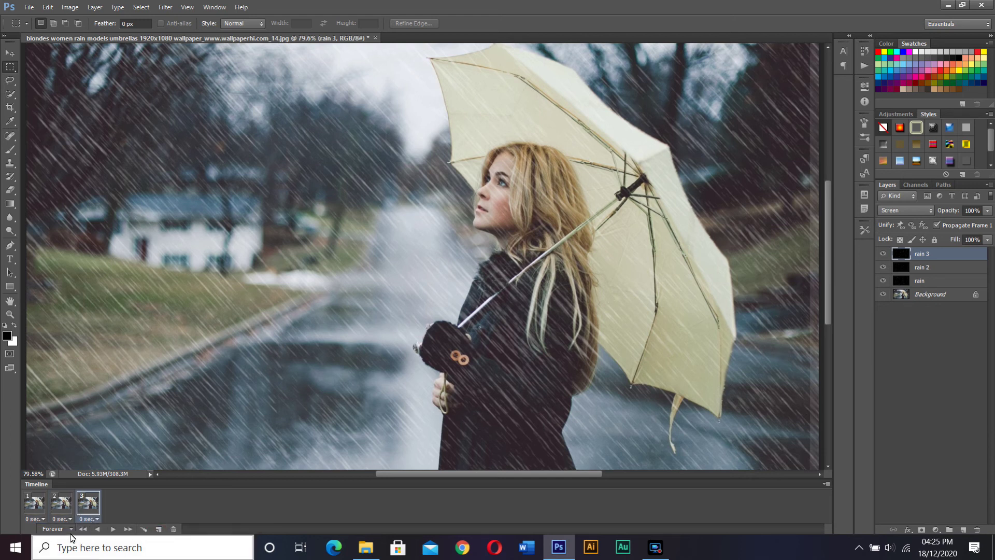
- Set the delay of frames 1, 2 and 3 to 0.2 seconds each
{"action": "left_click", "coordinate": [42, 518]}
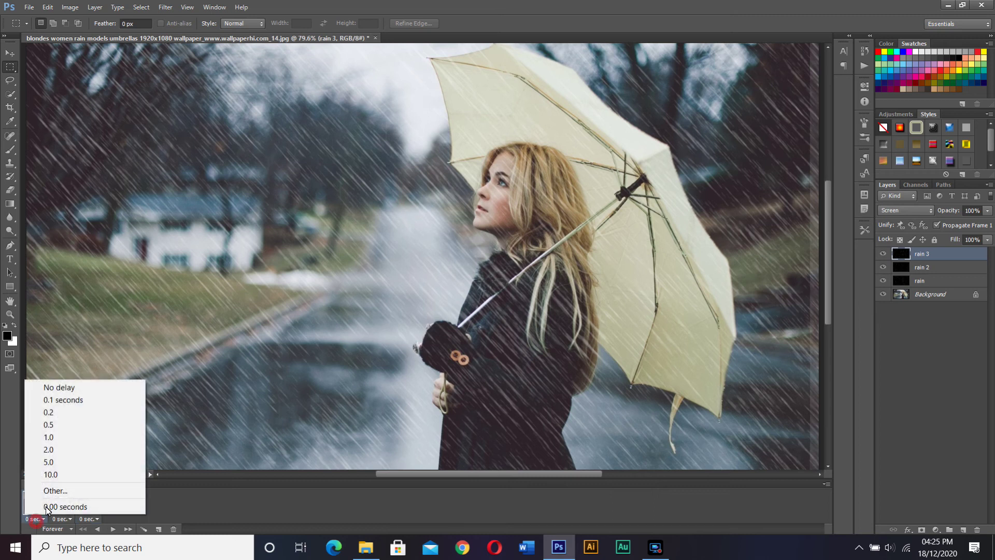
{"action": "left_click", "coordinate": [53, 411]}
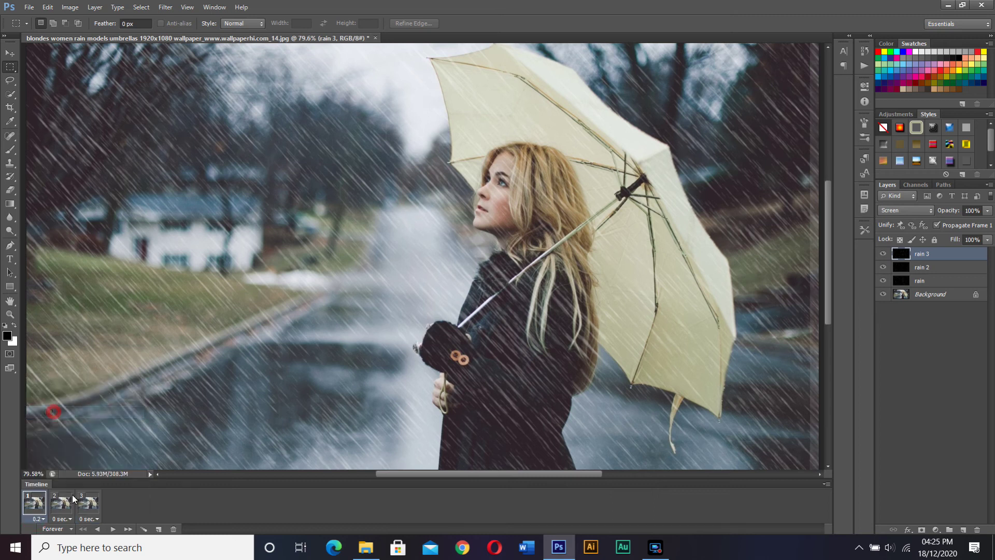
{"action": "left_click", "coordinate": [58, 518]}
{"action": "left_click", "coordinate": [91, 412]}
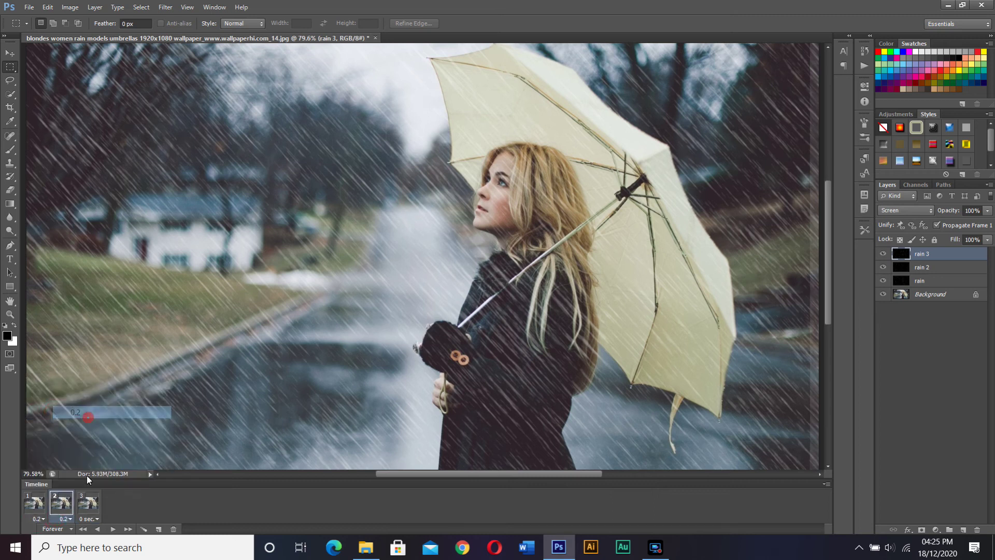
{"action": "left_click", "coordinate": [87, 518]}
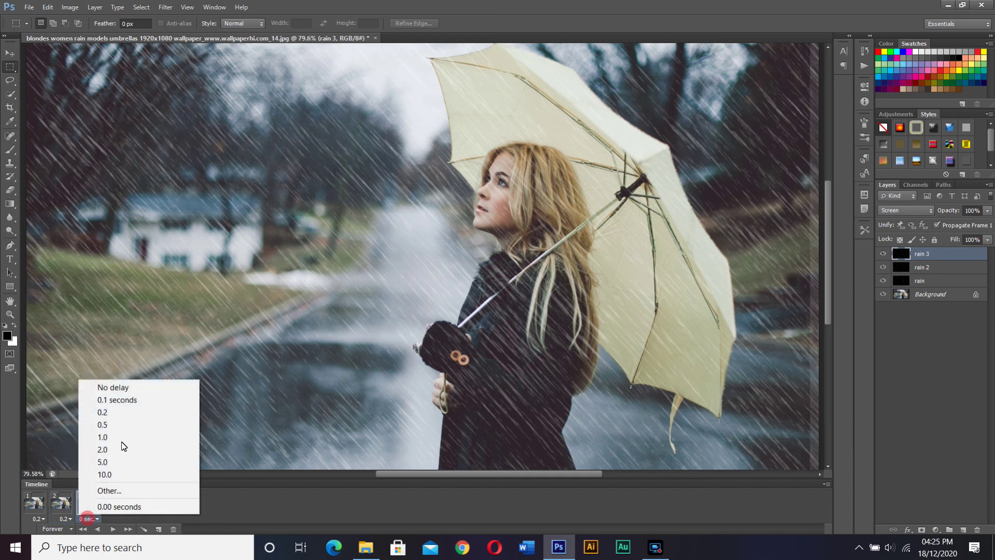
{"action": "left_click", "coordinate": [124, 412]}
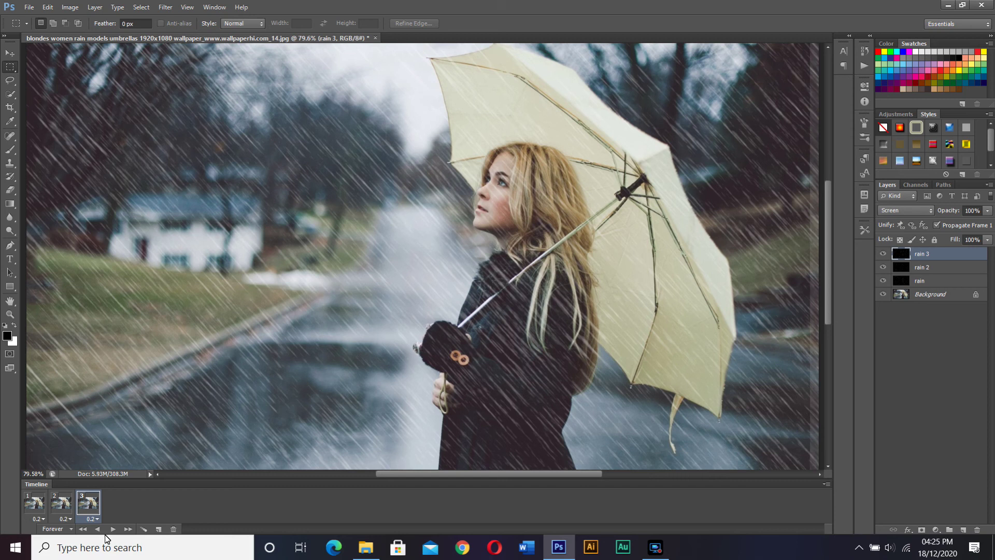
- Make frame 1 show only the rain layer and frame 2 only rain 2
{"action": "left_click", "coordinate": [24, 512]}
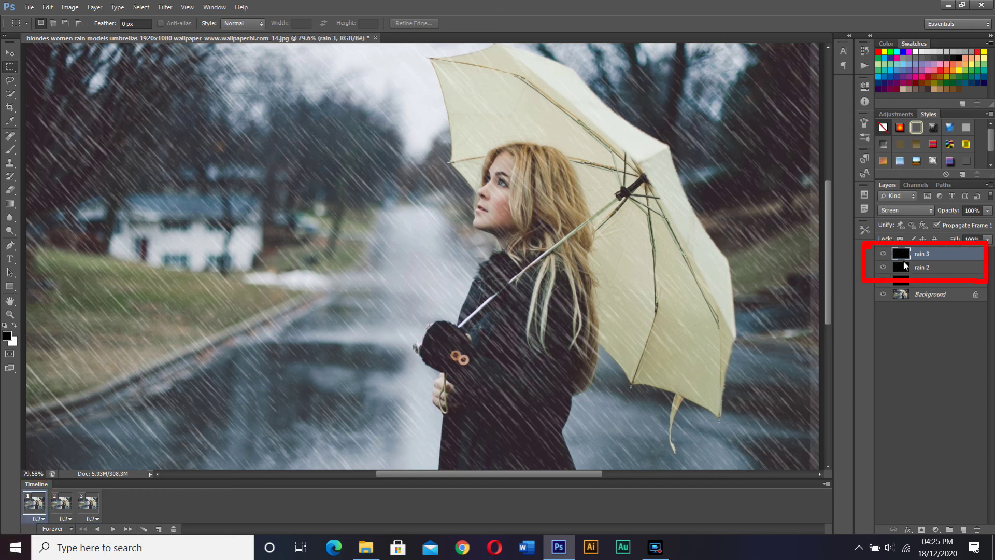
{"action": "left_click", "coordinate": [882, 254]}
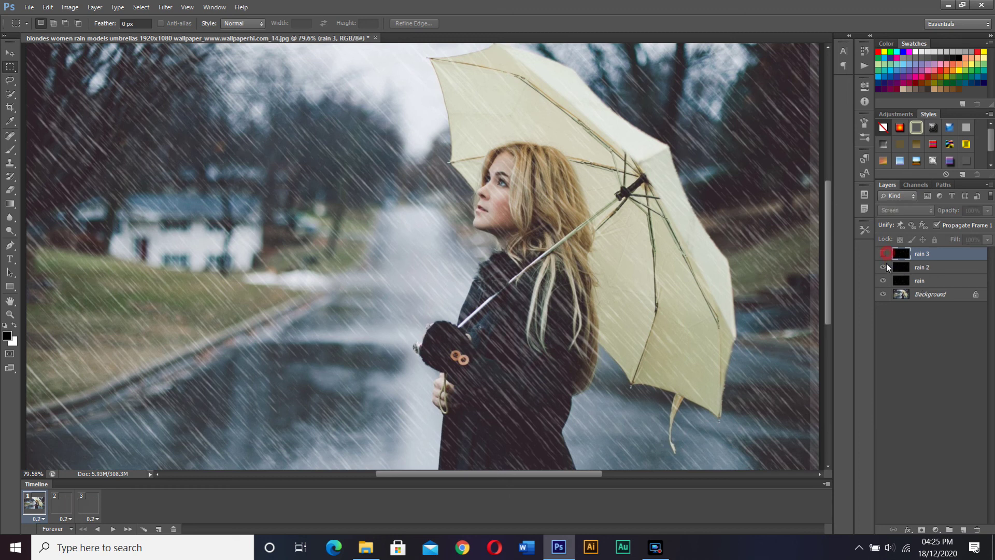
{"action": "left_click", "coordinate": [884, 266]}
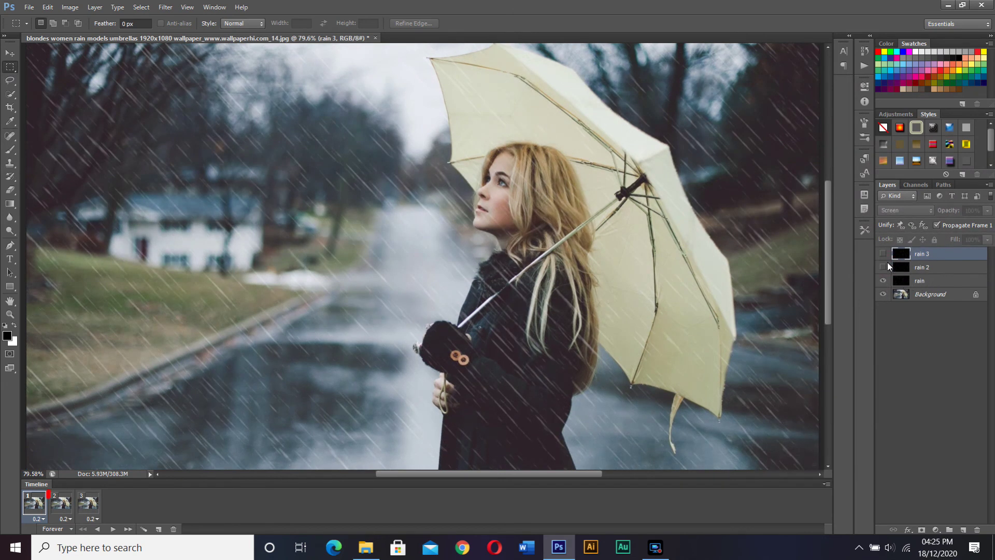
{"action": "left_click", "coordinate": [69, 507]}
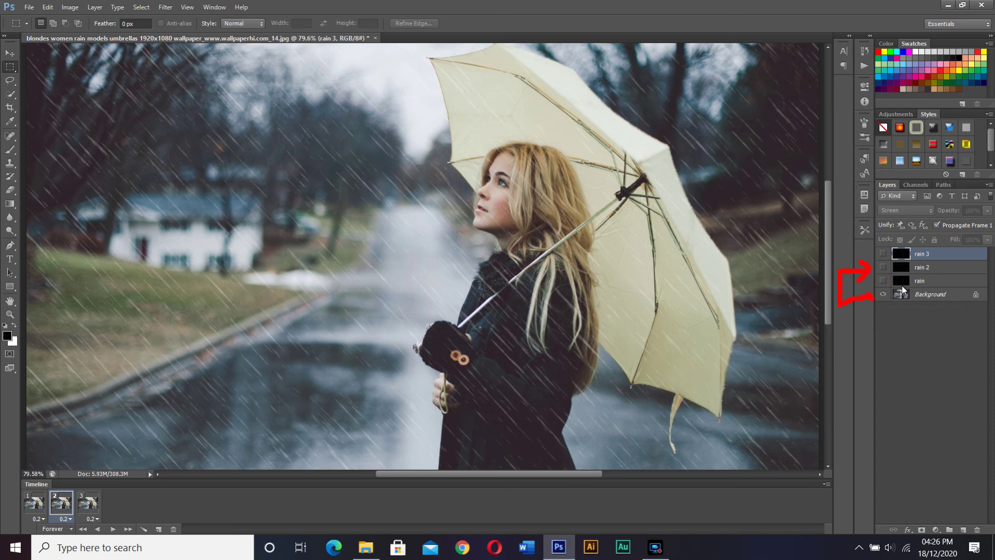
{"action": "left_click", "coordinate": [883, 280]}
{"action": "left_click", "coordinate": [884, 267]}
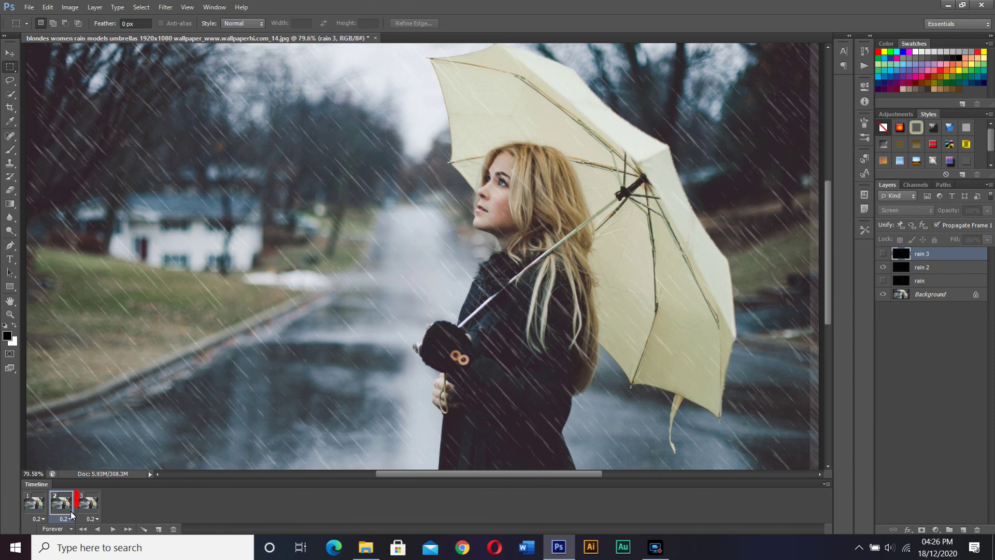
- Make frame 3 show only rain 3, then play the animation to preview the rainfall
{"action": "left_click", "coordinate": [89, 504]}
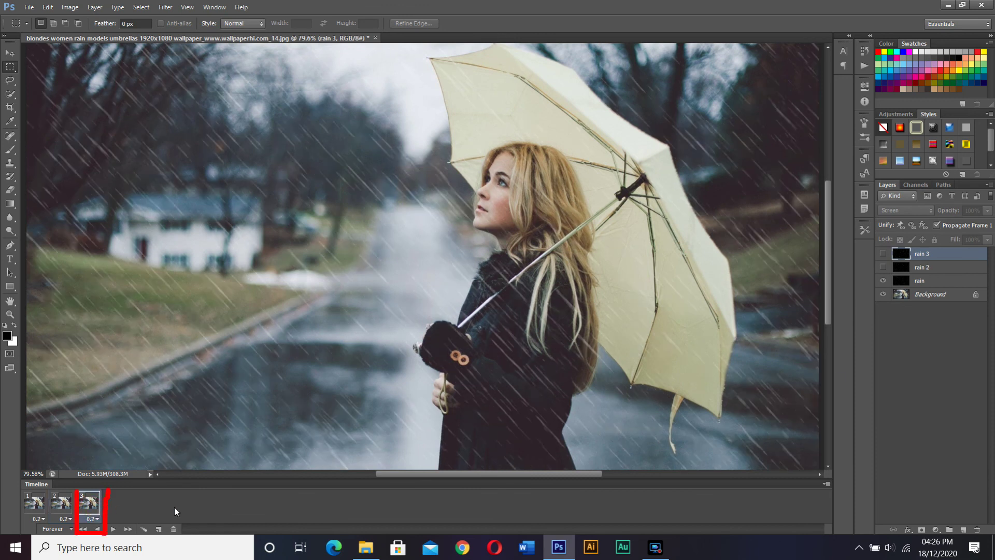
{"action": "left_click", "coordinate": [883, 280]}
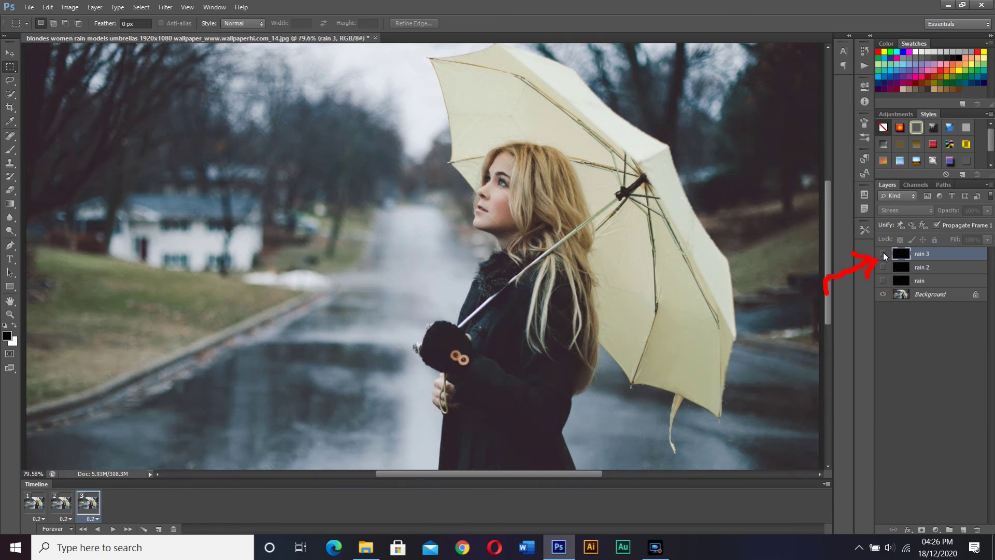
{"action": "left_click", "coordinate": [883, 253]}
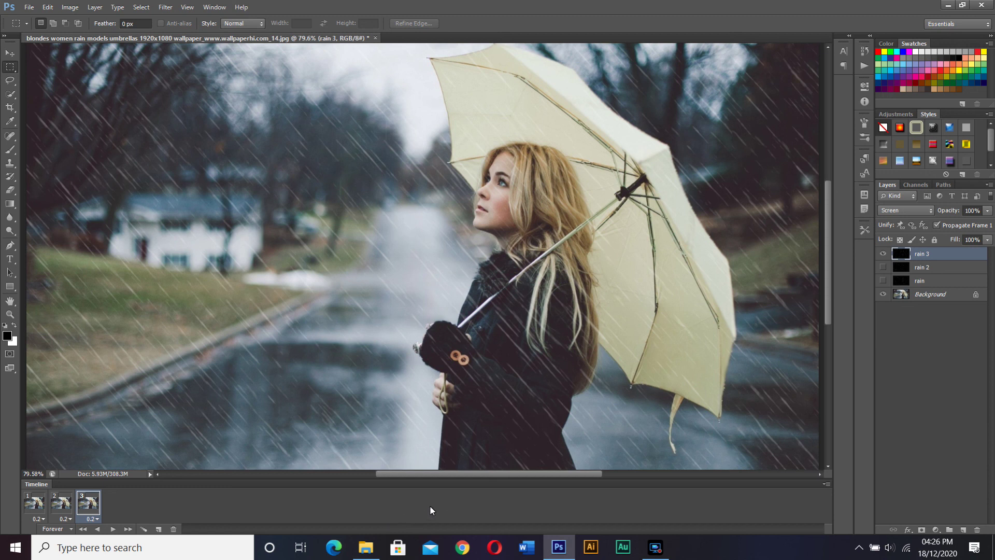
{"action": "left_click", "coordinate": [115, 529]}
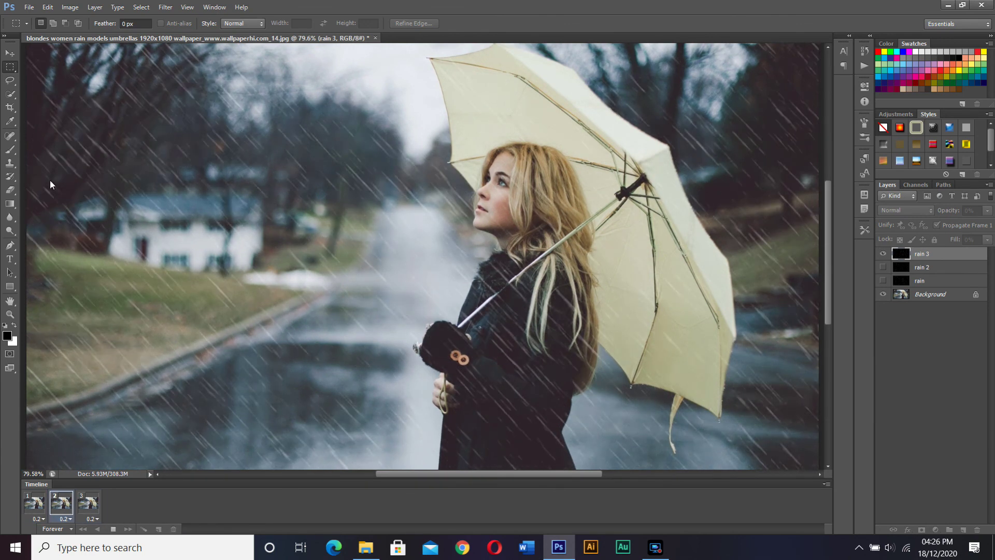
- Save for Web as a 256-colour GIF looping Forever, saved to the Desktop
{"action": "left_click", "coordinate": [29, 8]}
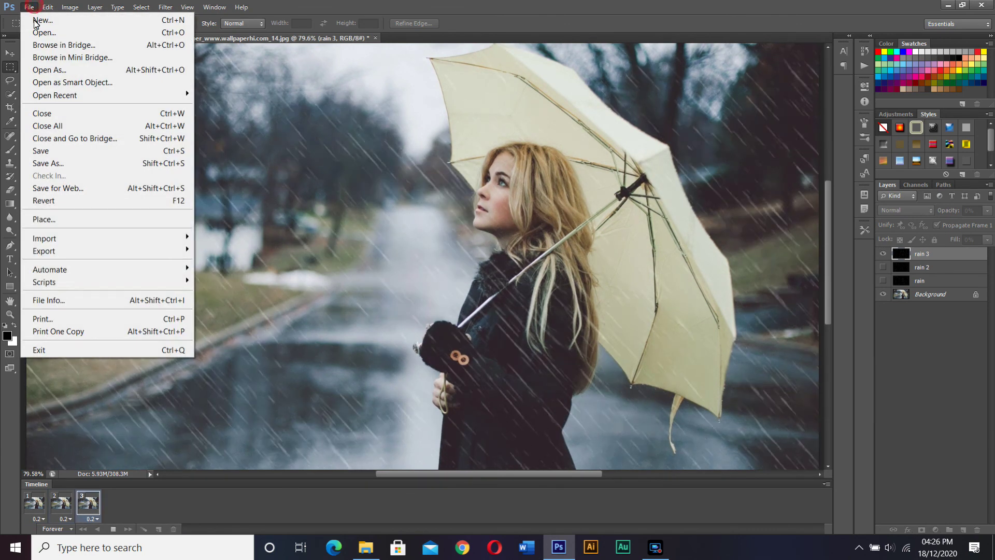
{"action": "left_click", "coordinate": [69, 188]}
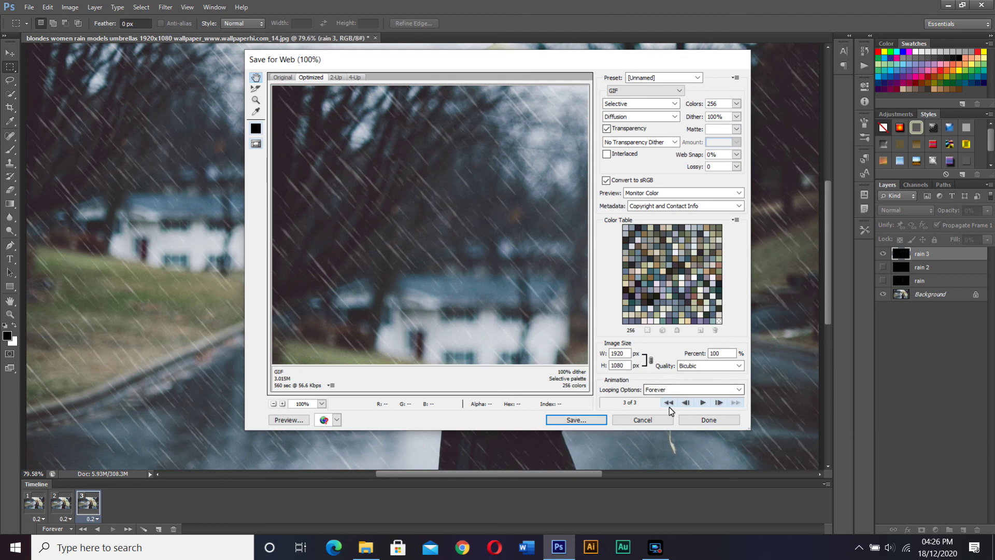
{"action": "left_click", "coordinate": [575, 419]}
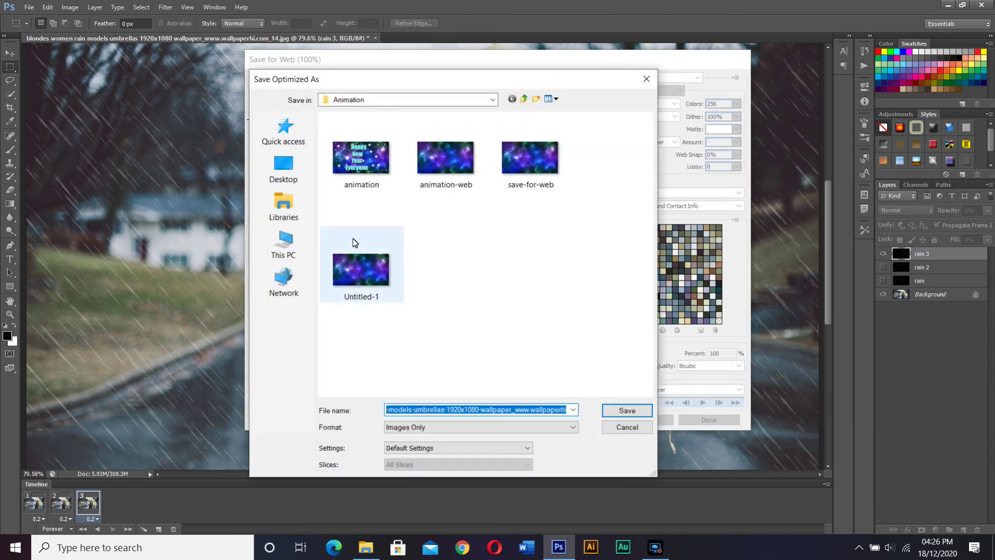
{"action": "left_click", "coordinate": [284, 171]}
{"action": "left_click", "coordinate": [609, 412]}
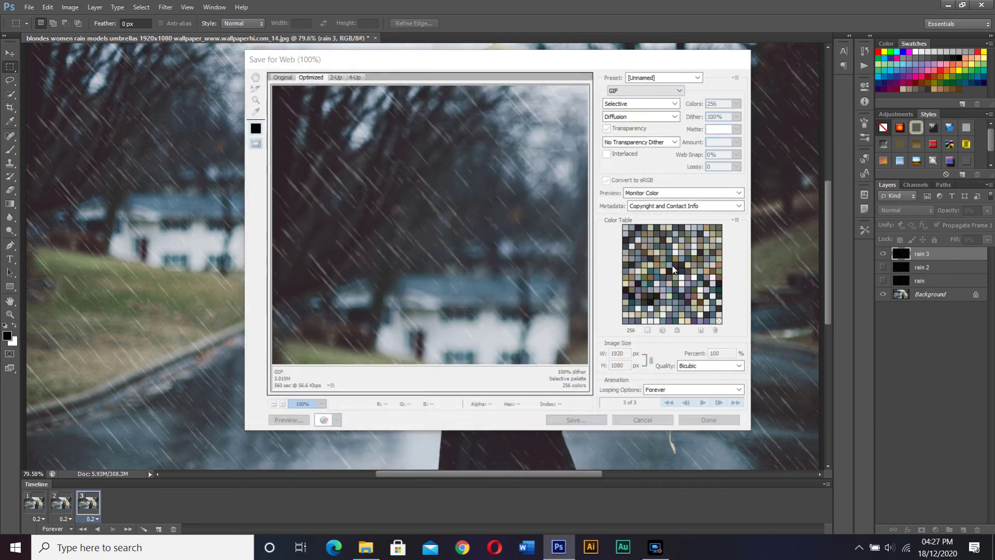